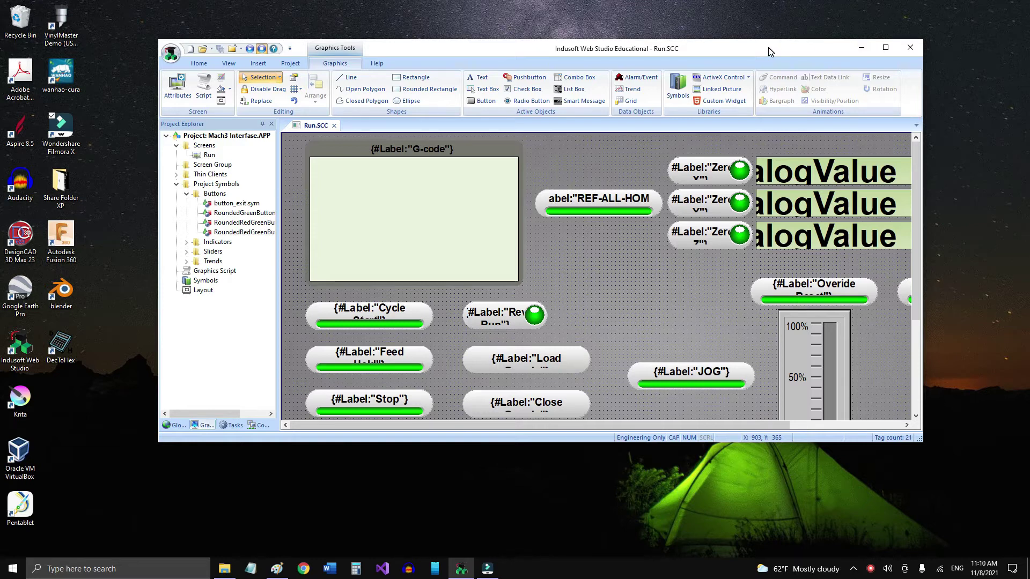
Step: Maximize the InduSoft editor, run the Mach3 interface project and maximize its runtime window
drag(771, 51, 773, 0)
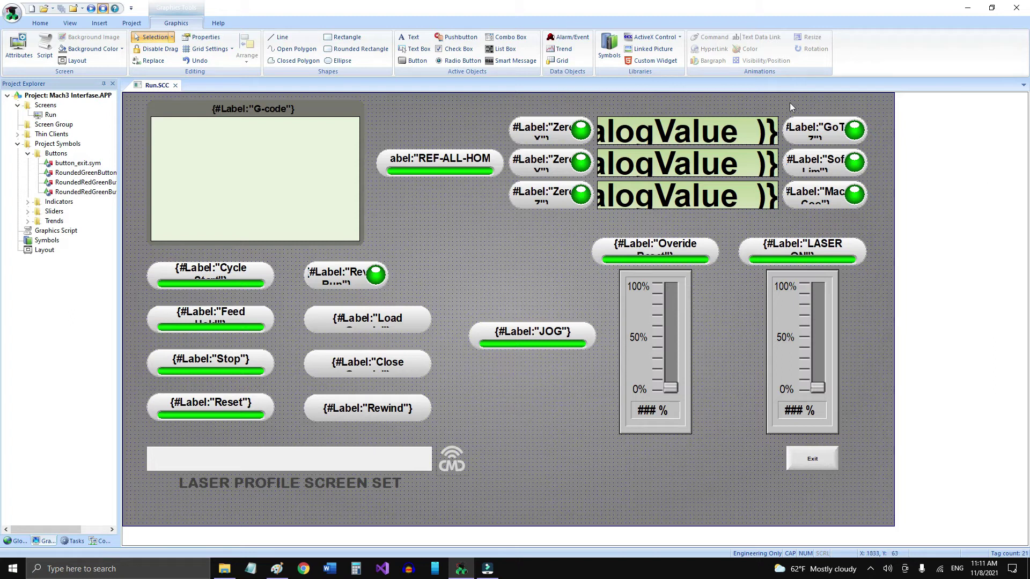
click(90, 11)
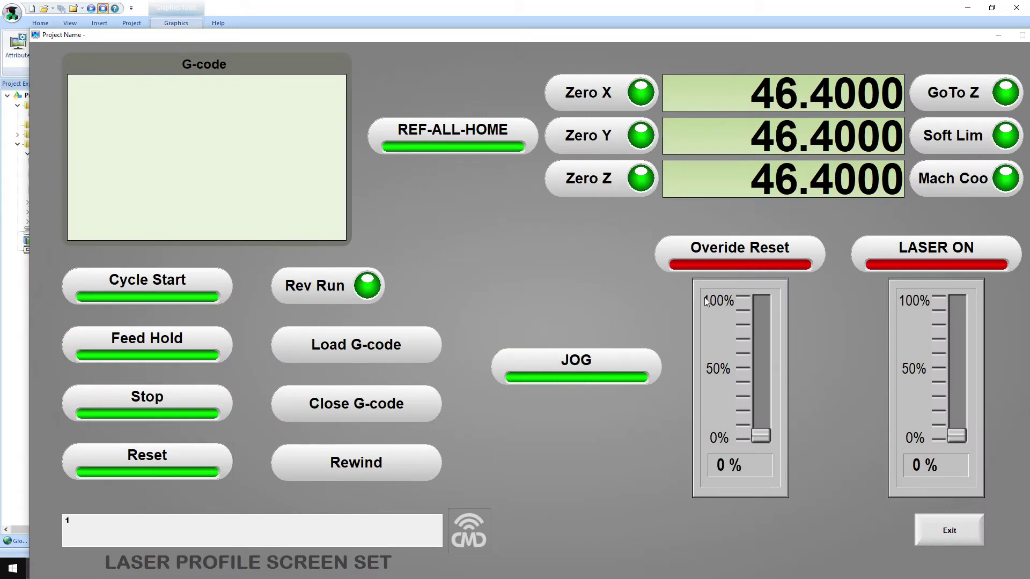
drag(752, 38, 723, 1)
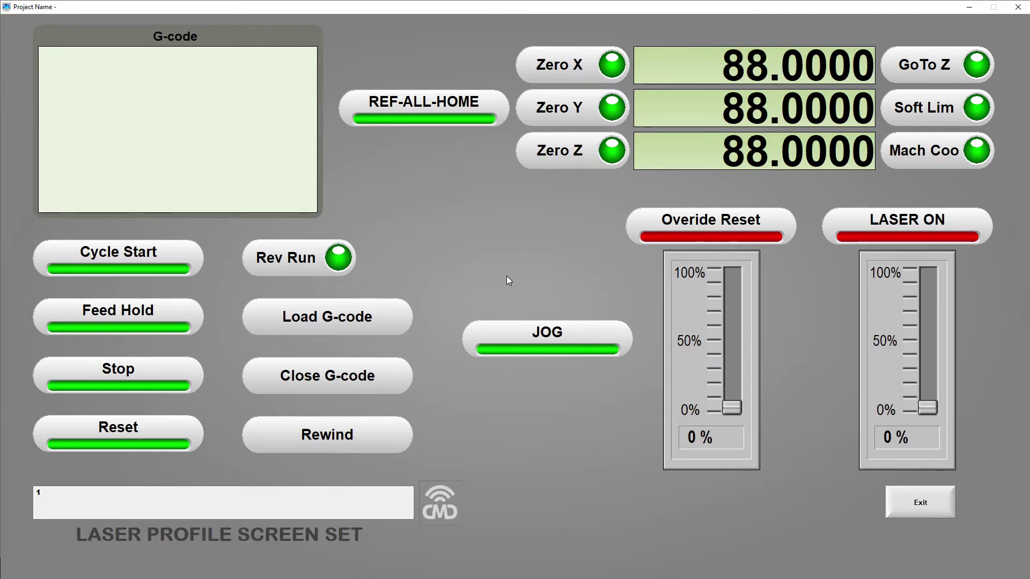
Step: Set both percentage sliders to 1% and toggle the LASER ON and Overide Reset buttons to green
mouse_move(730, 409)
mouse_down()
mouse_move(746, 338)
mouse_move(733, 412)
mouse_up()
mouse_move(929, 409)
mouse_down()
mouse_move(933, 358)
mouse_move(932, 410)
mouse_up()
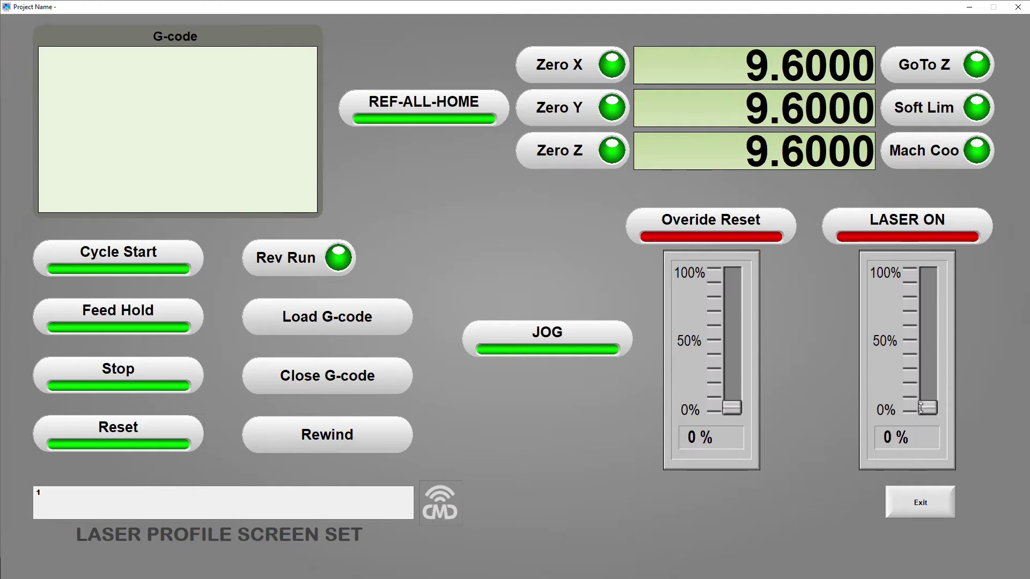
click(894, 225)
click(685, 228)
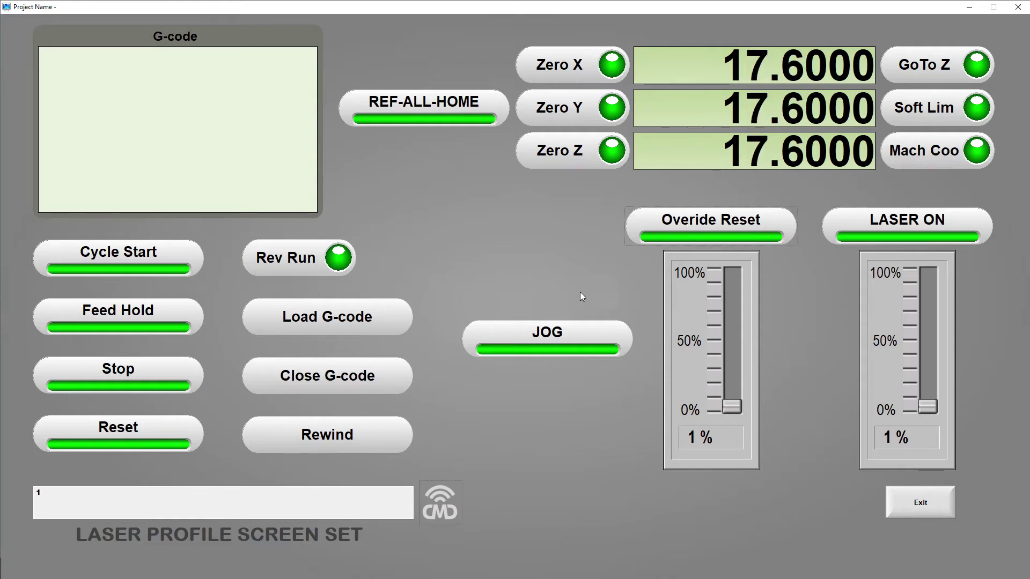
Step: Toggle JOG, REF-ALL-HOME, Rev Run, Reset and the remaining indicator buttons to red, and exit the running screen
click(582, 331)
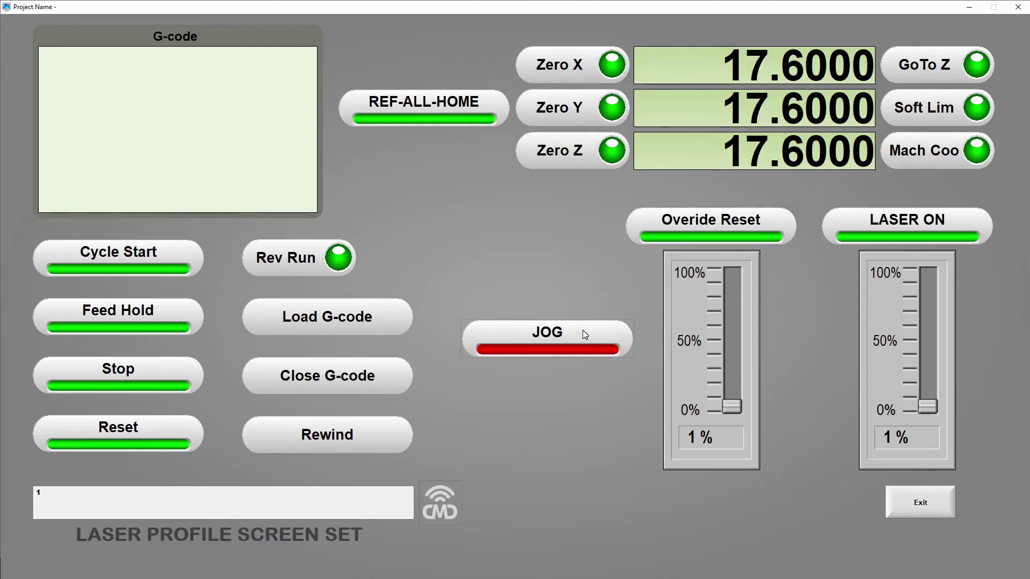
click(427, 100)
click(288, 261)
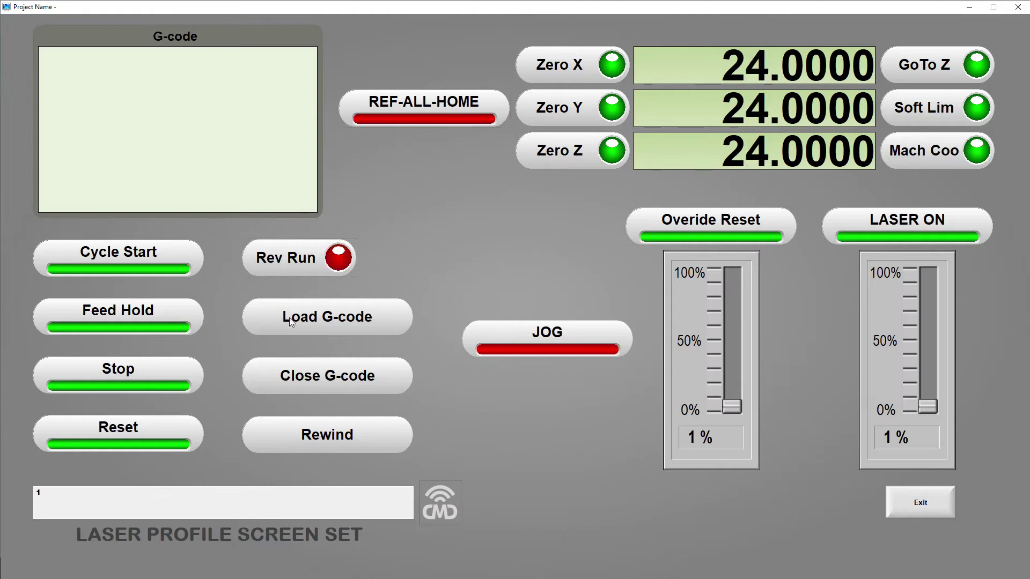
click(121, 433)
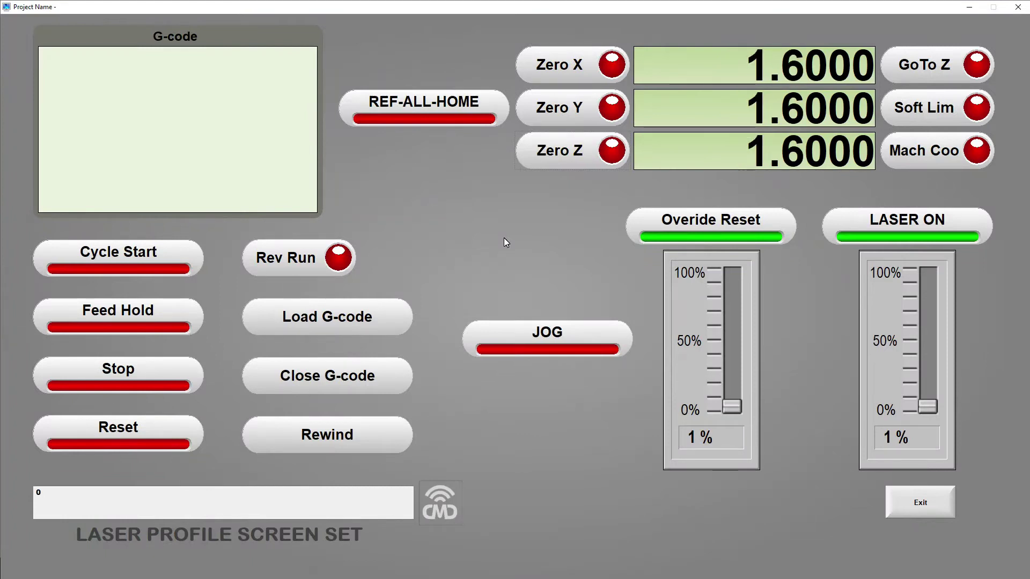
click(935, 504)
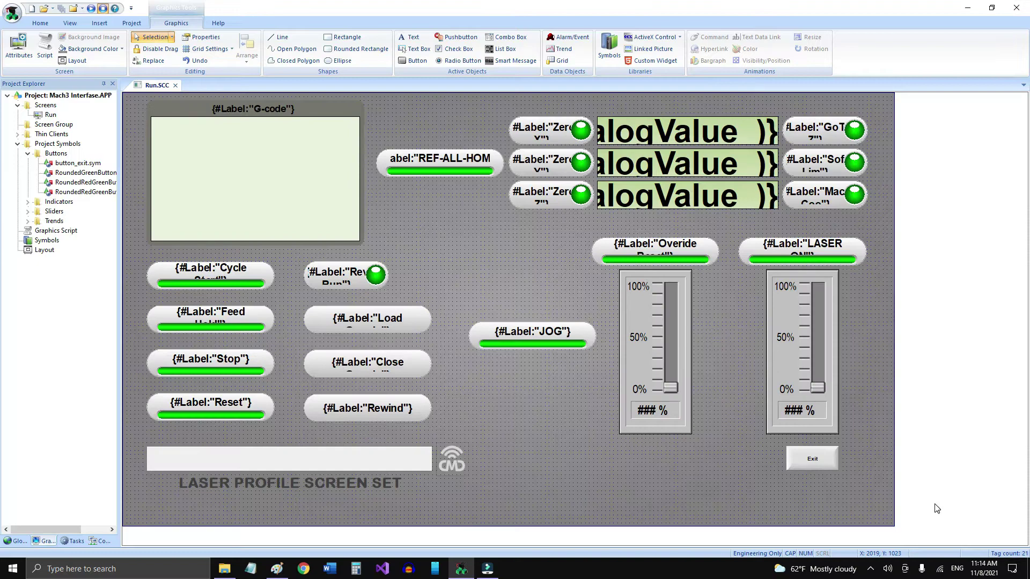
Step: Minimize the editor, open Paint maximized and paste the captured screenshot of the running screen
click(968, 8)
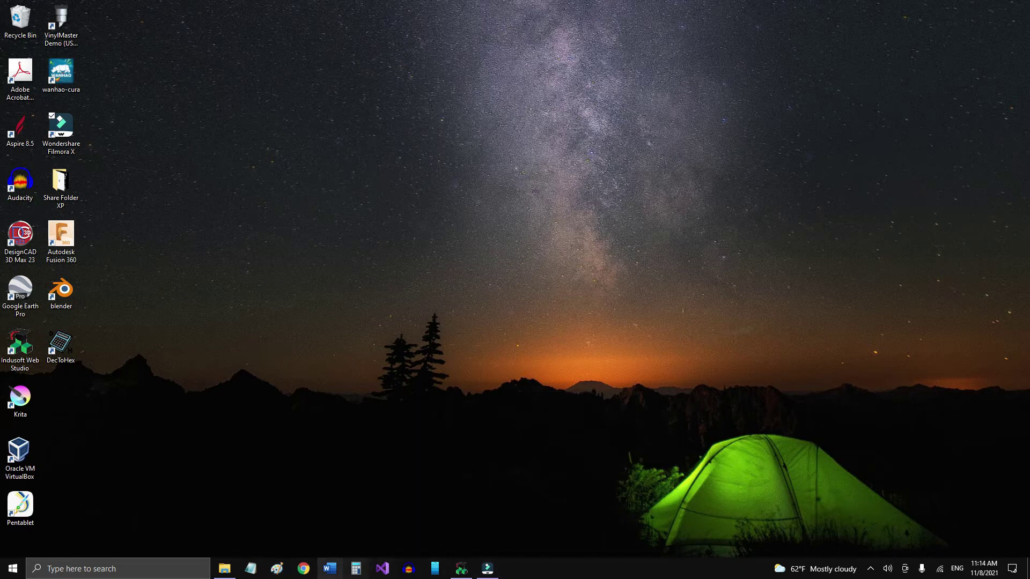
click(279, 570)
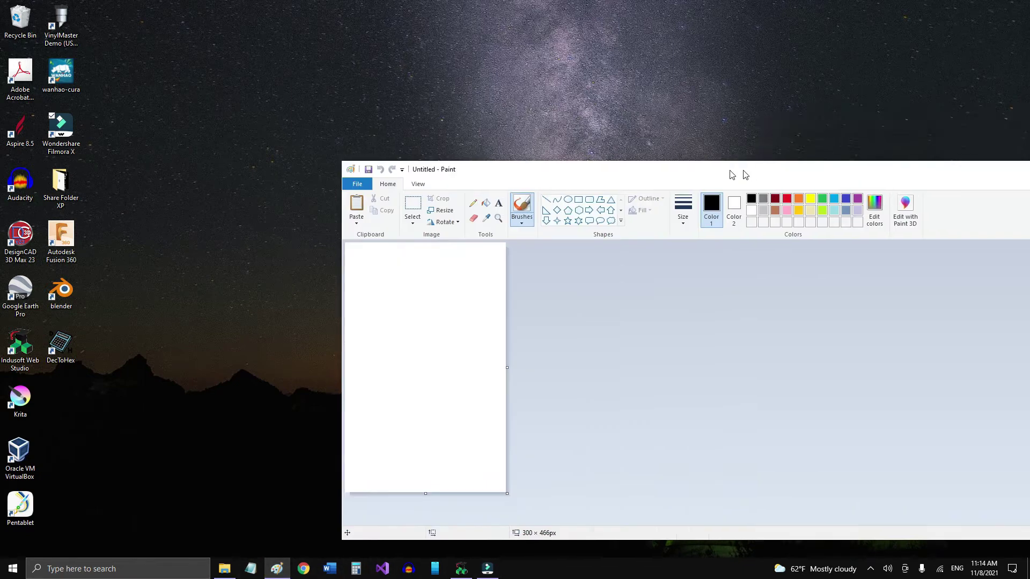
mouse_move(731, 172)
mouse_down()
mouse_move(559, 81)
mouse_move(527, 5)
mouse_up()
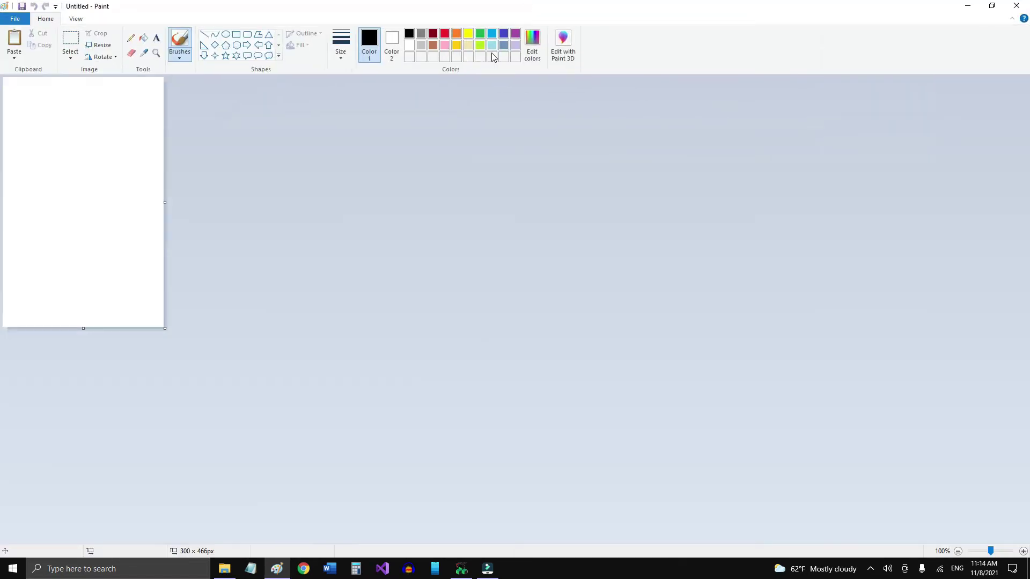
click(13, 48)
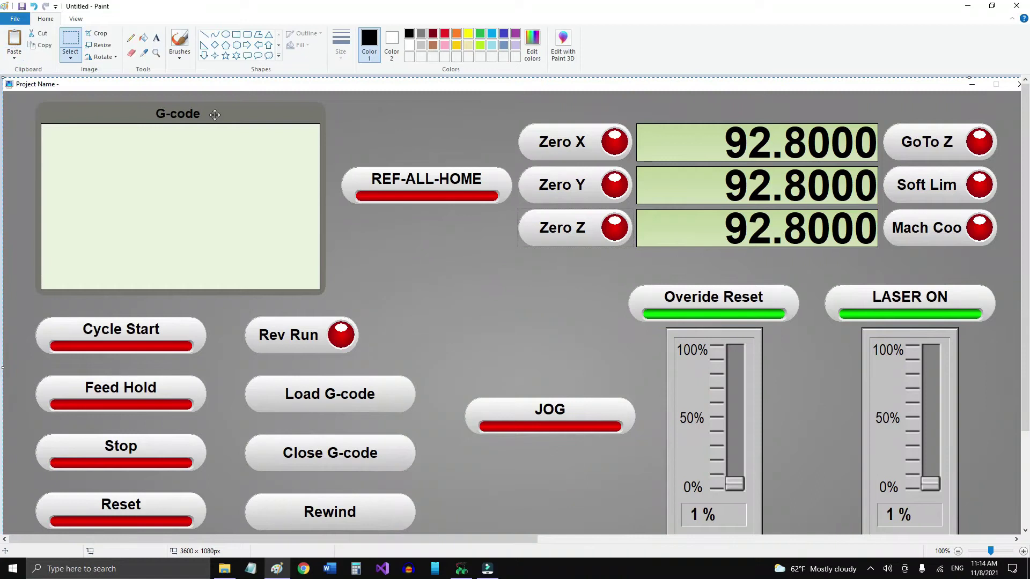
Step: Crop the screenshot to the 1923 × 1055 px laser profile interface, excluding its title bar and the second monitor
click(76, 21)
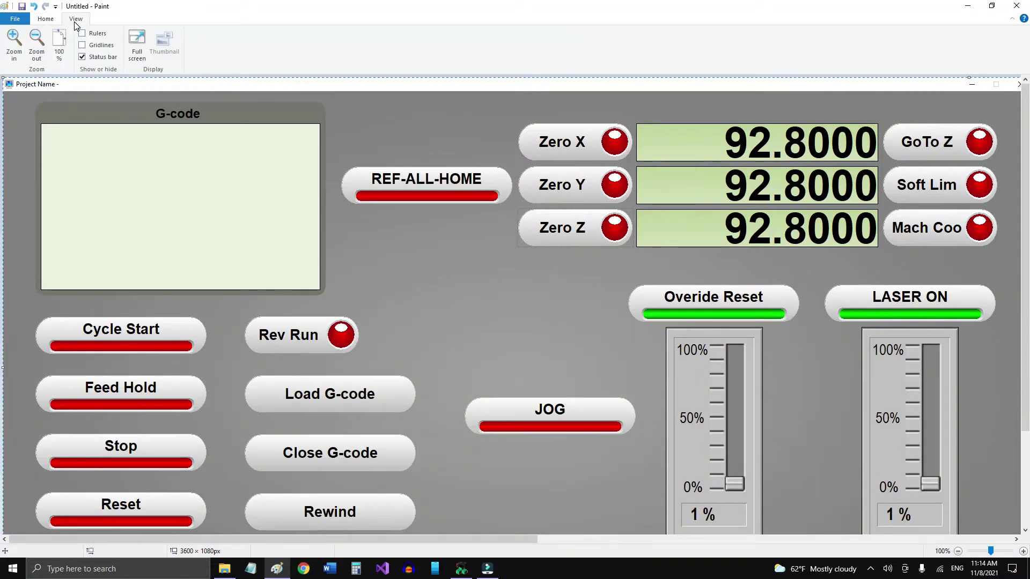
click(45, 42)
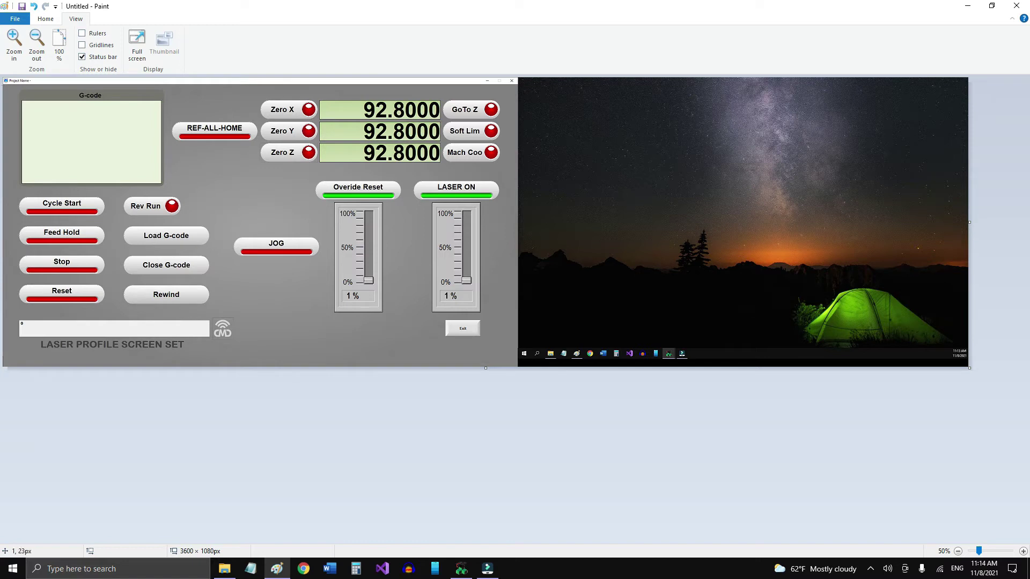
mouse_move(3, 84)
mouse_down()
mouse_move(163, 230)
mouse_move(518, 367)
mouse_up()
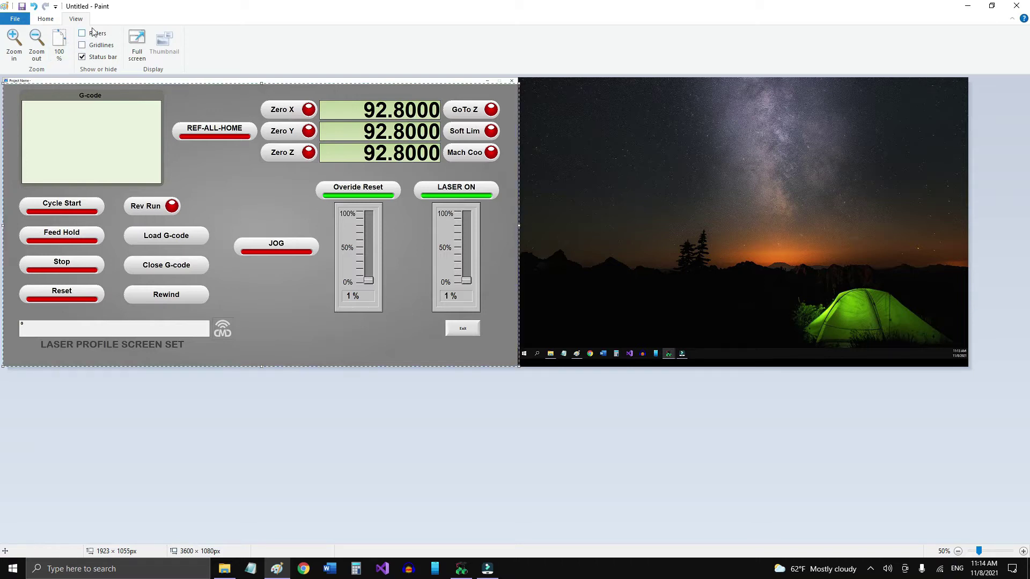
click(49, 20)
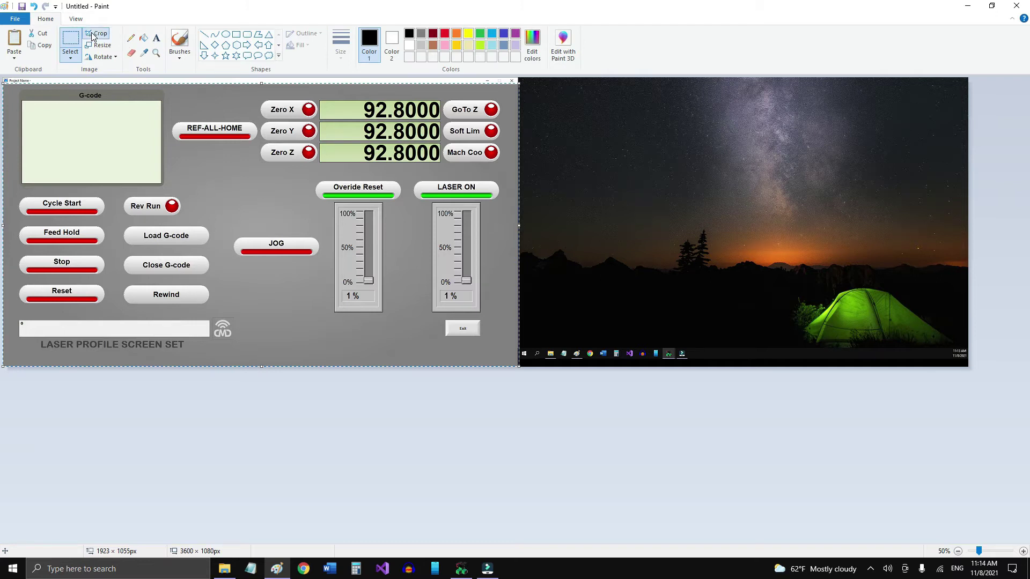
click(102, 35)
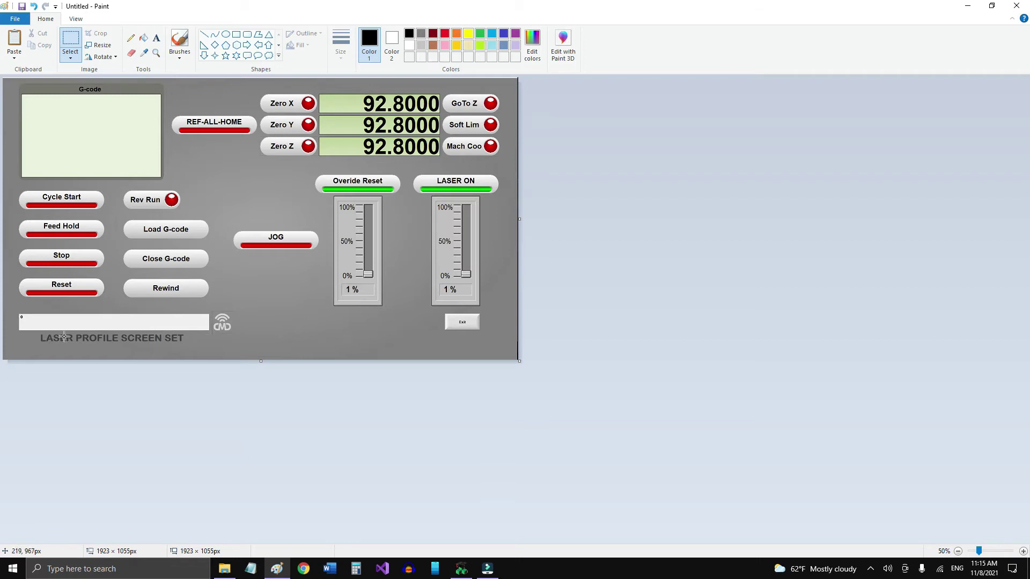
Step: Save the cropped picture as a JPEG named "mash3 run screen"
click(8, 20)
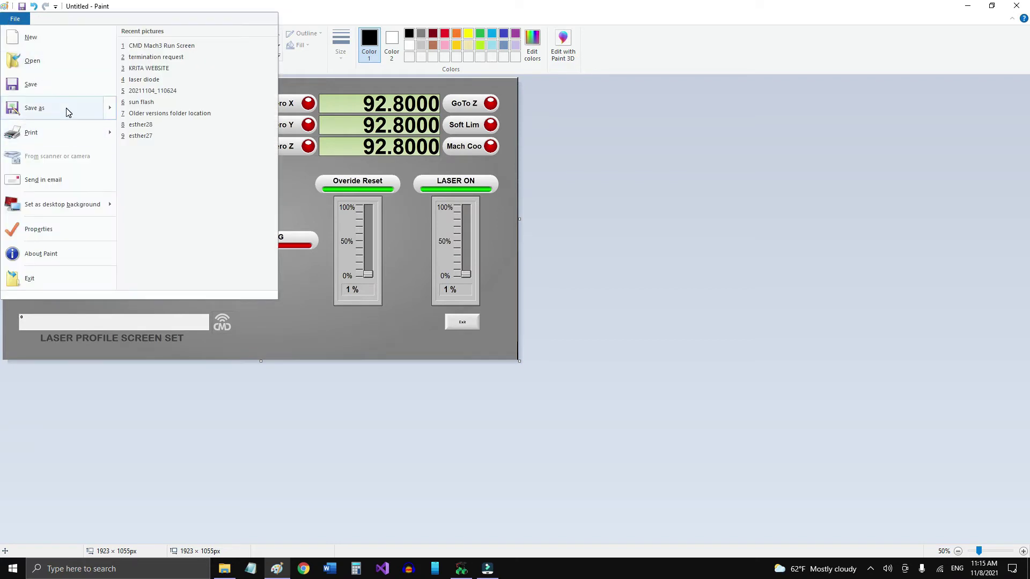
mouse_move(68, 110)
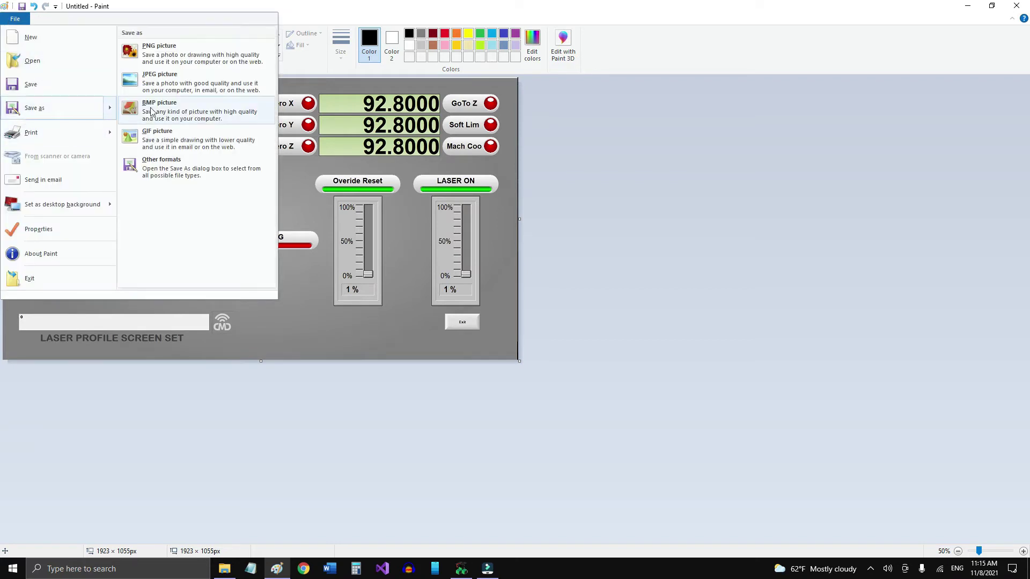
click(175, 82)
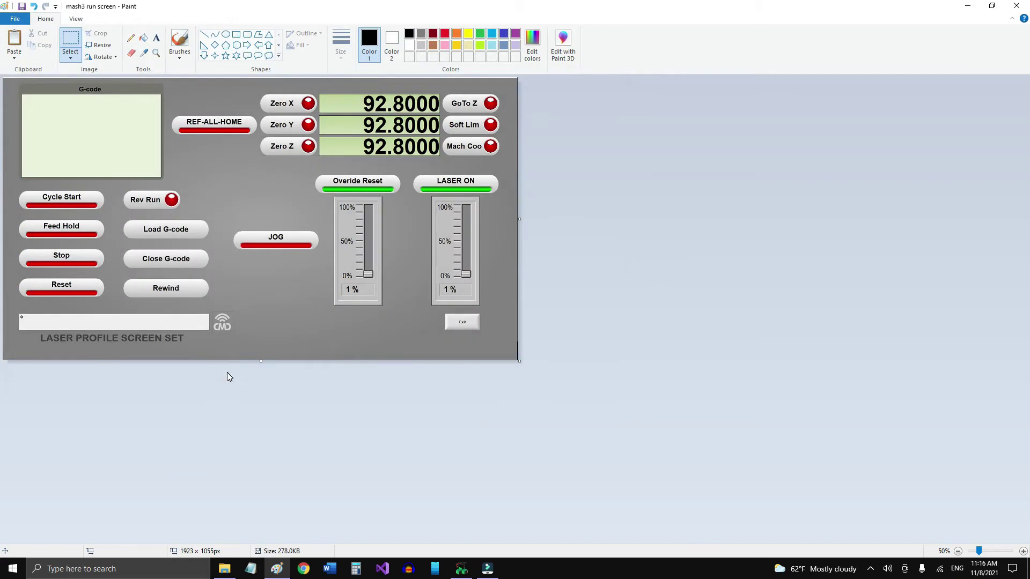
Step: Minimize Paint, switch back to InduSoft Web Studio and close it
click(968, 7)
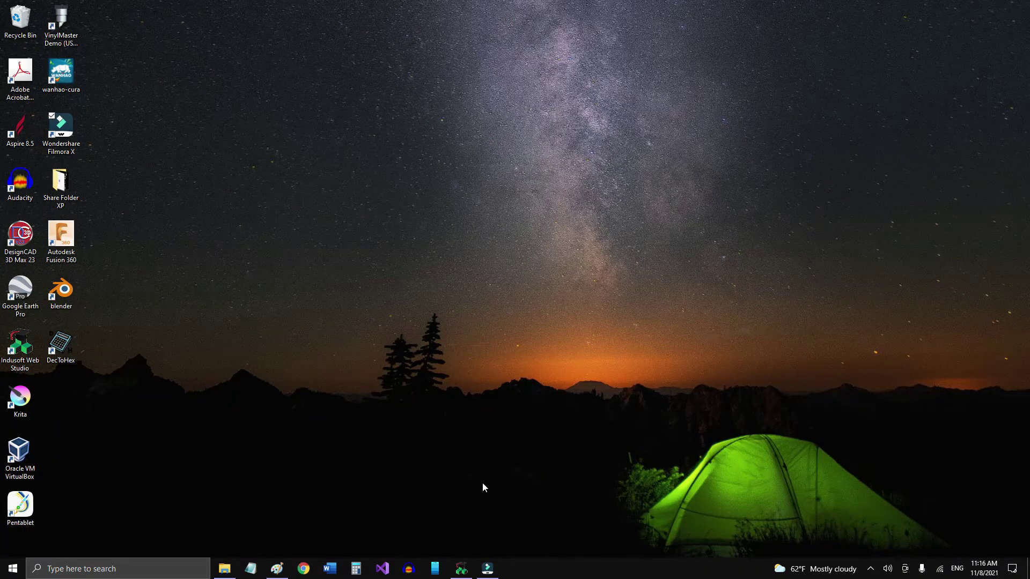
click(461, 568)
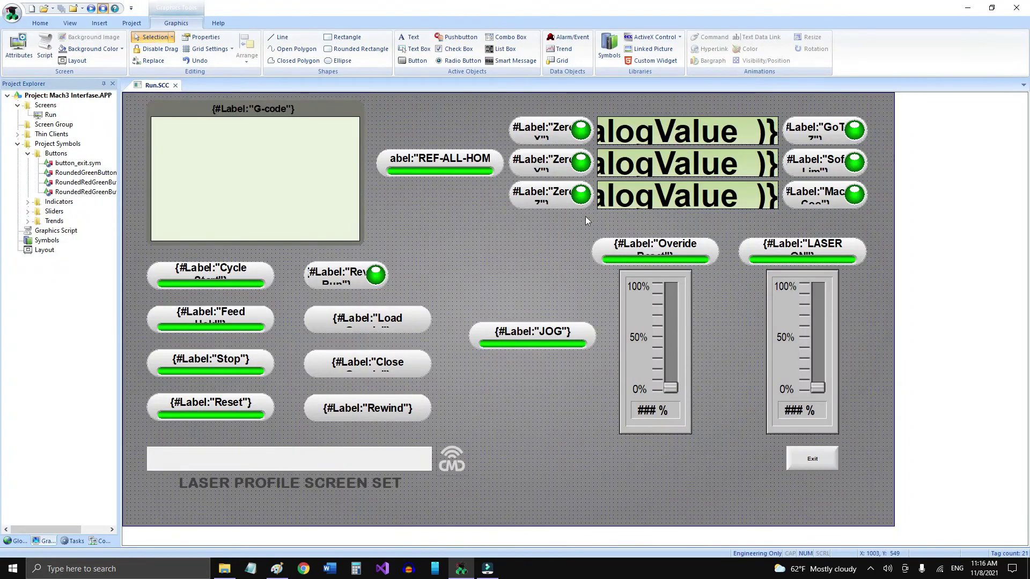
click(1017, 7)
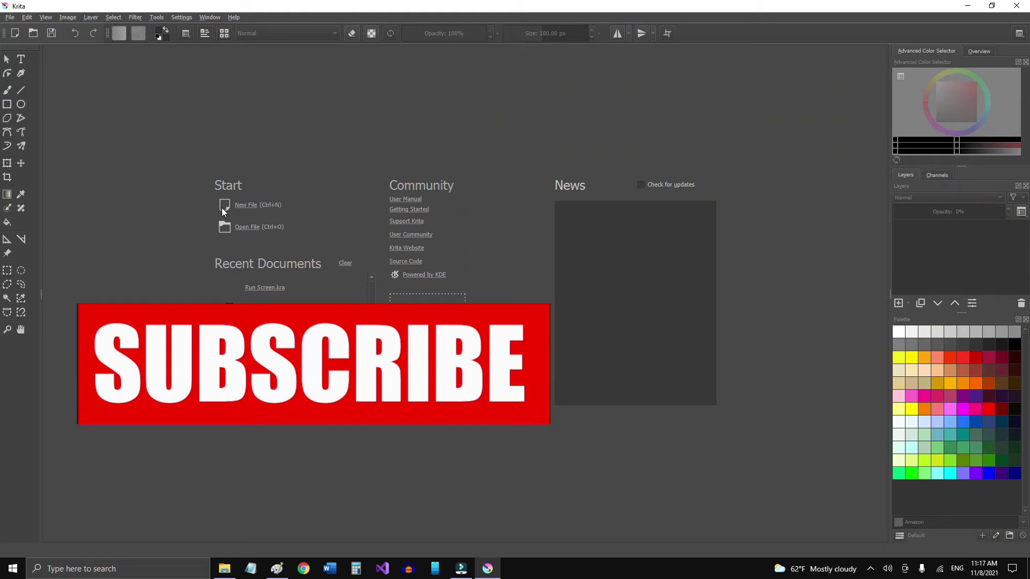
Step: Create a new Krita document using the Drawing Practice preset of 1920 × 1080 px at 150 ppi
click(229, 205)
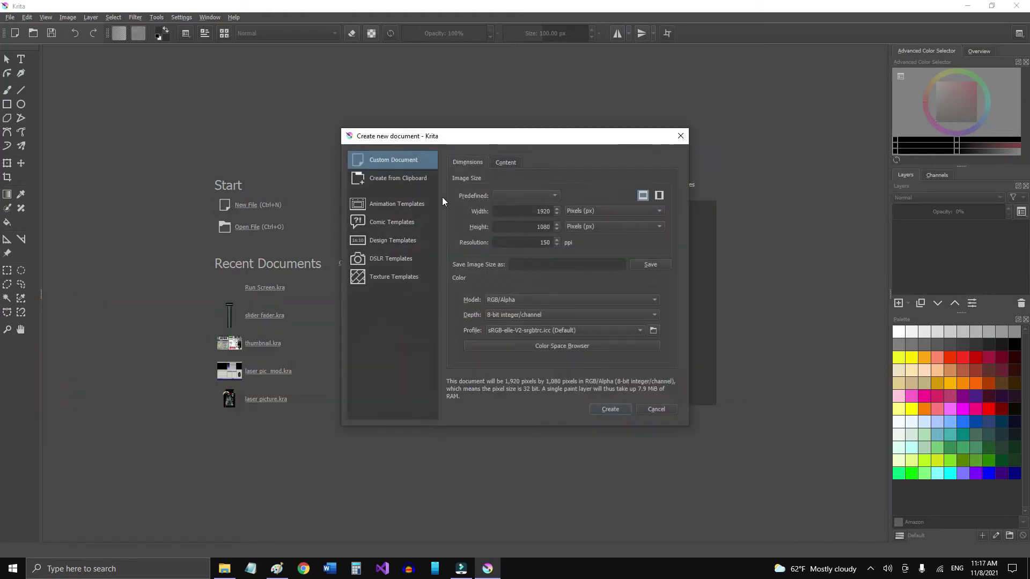
click(494, 195)
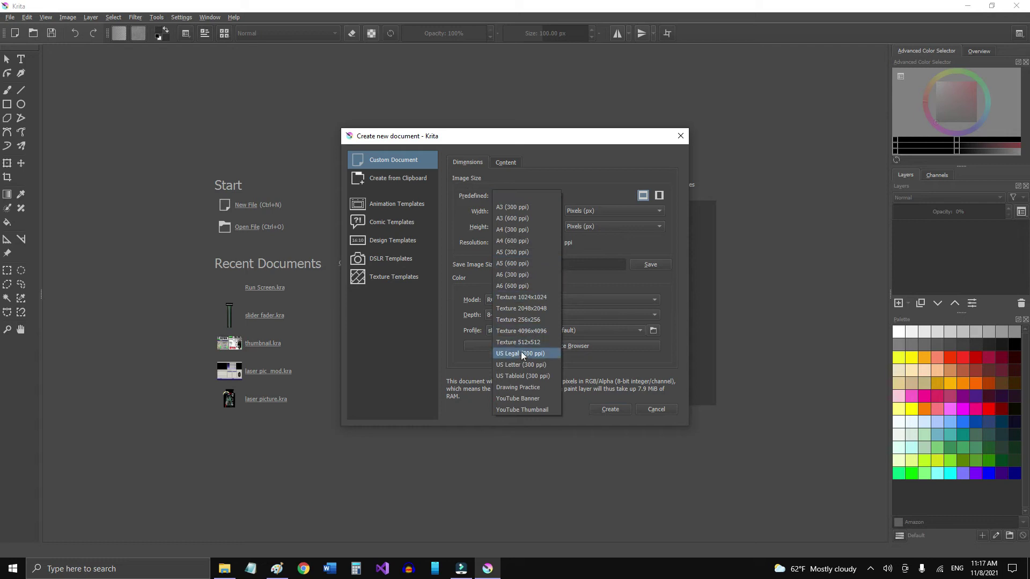
click(519, 389)
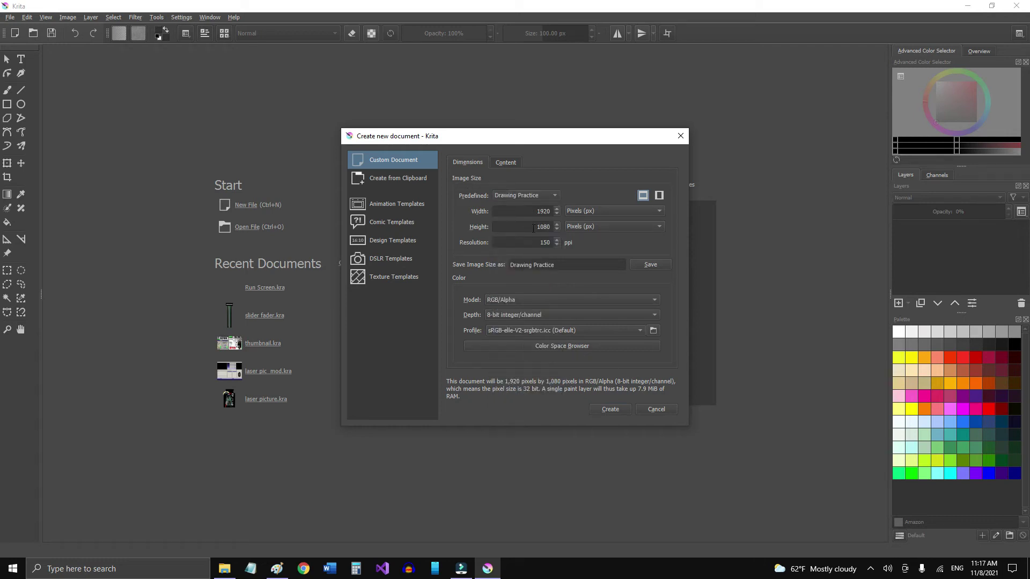
click(598, 408)
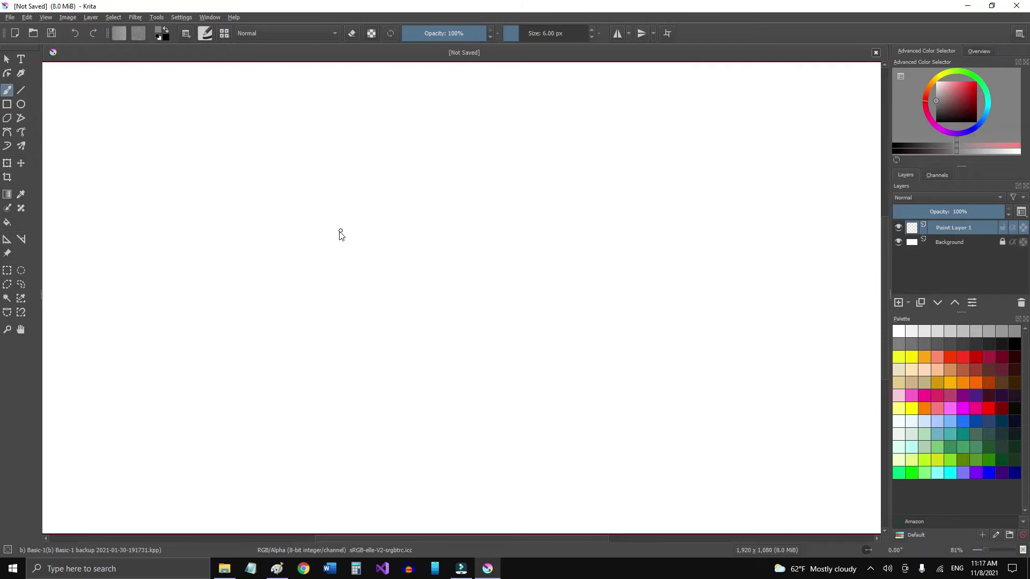
Step: Import the "mash3 run screen" picture as a new layer
click(91, 17)
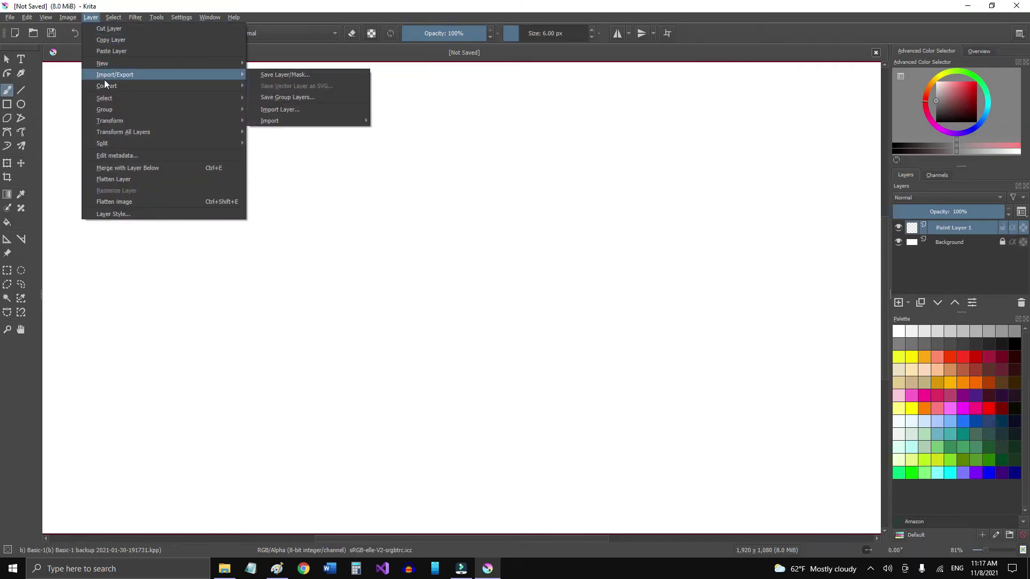
mouse_move(109, 85)
click(282, 109)
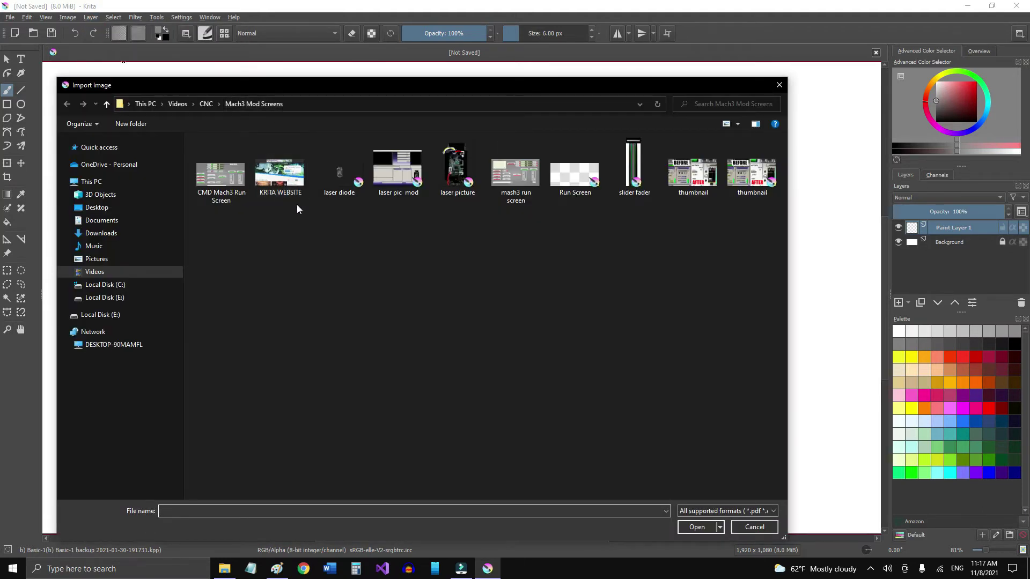
click(523, 179)
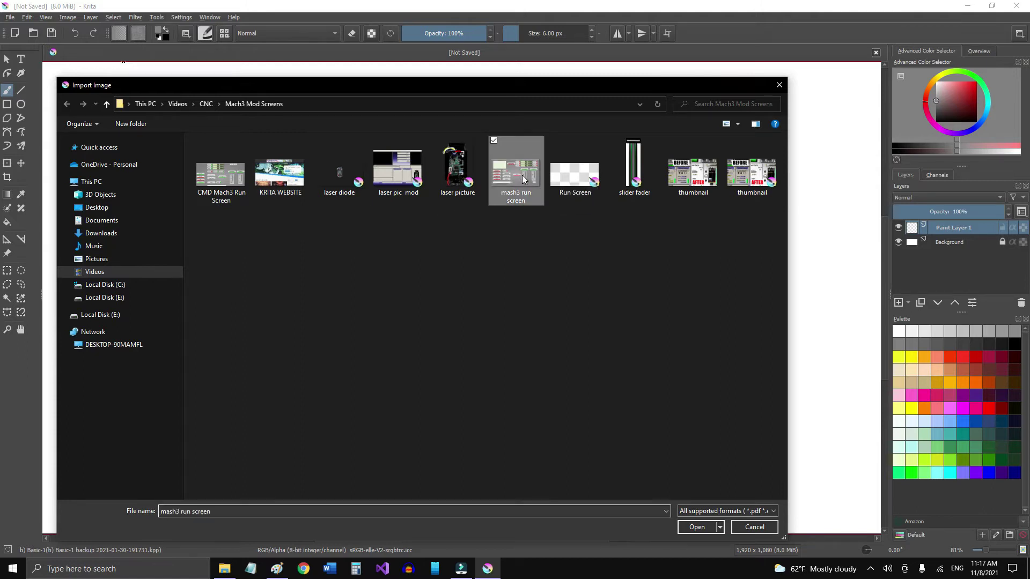
click(687, 528)
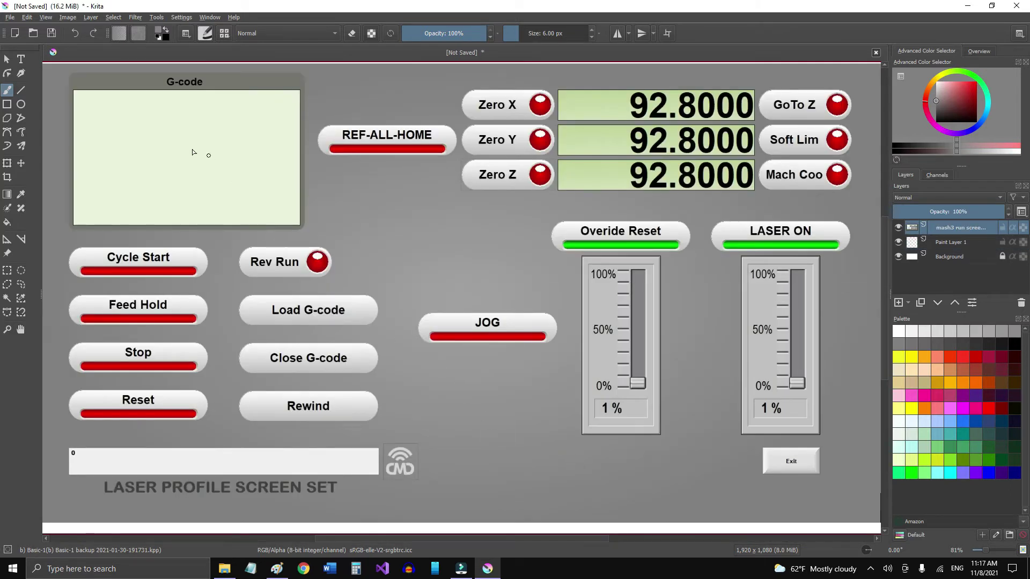
Step: Enlarge the imported screenshot layer with the Transform tool until it covers the white strip below it, and reposition it over the canvas
click(7, 163)
scroll(580, 381, down, 2)
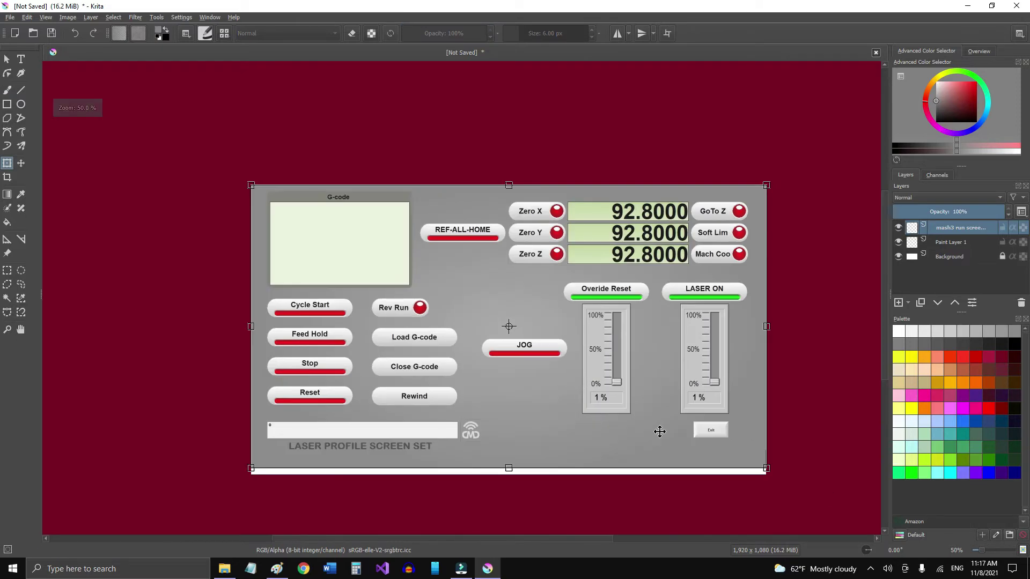
drag(766, 469, 777, 479)
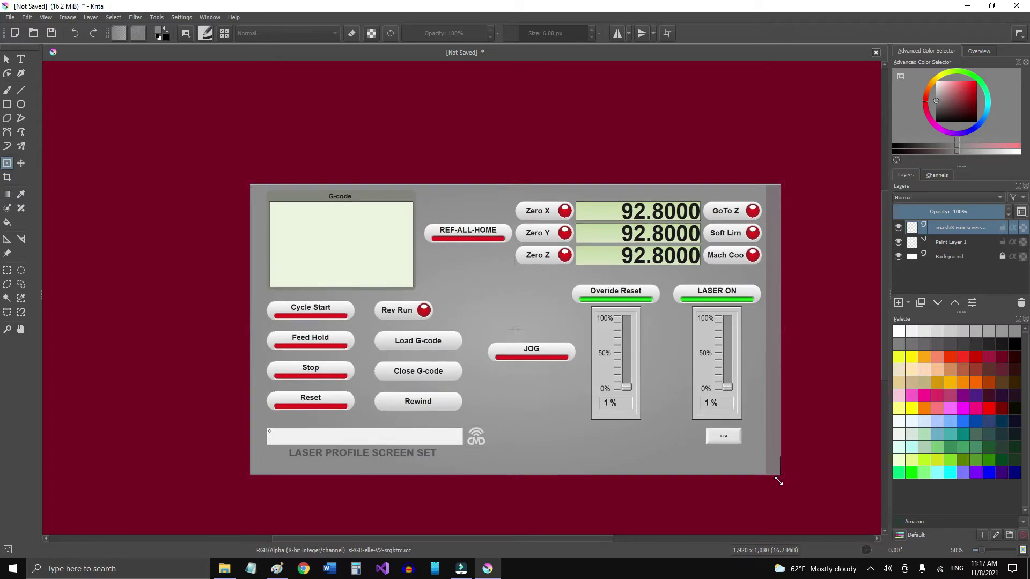
drag(656, 433, 653, 432)
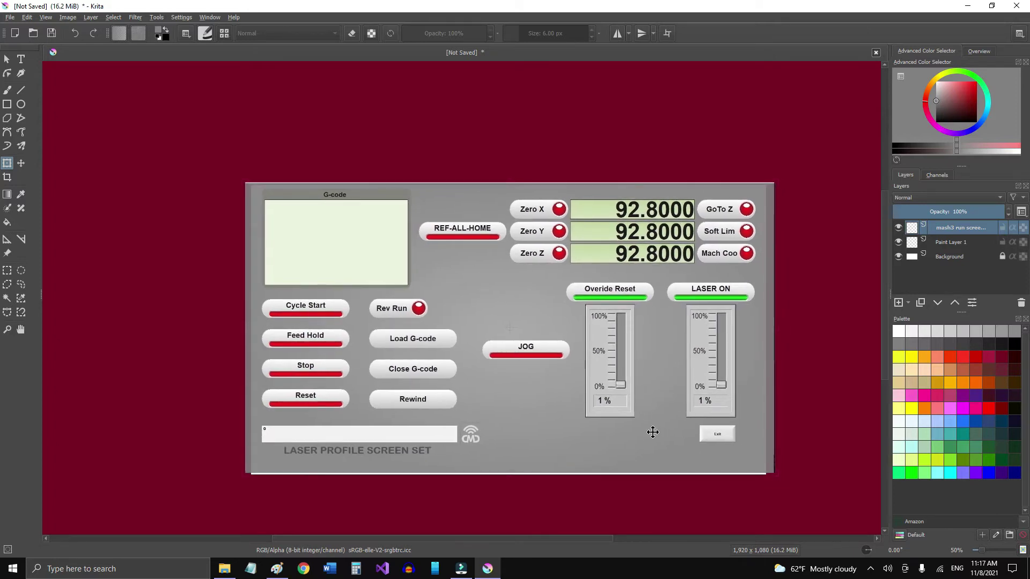
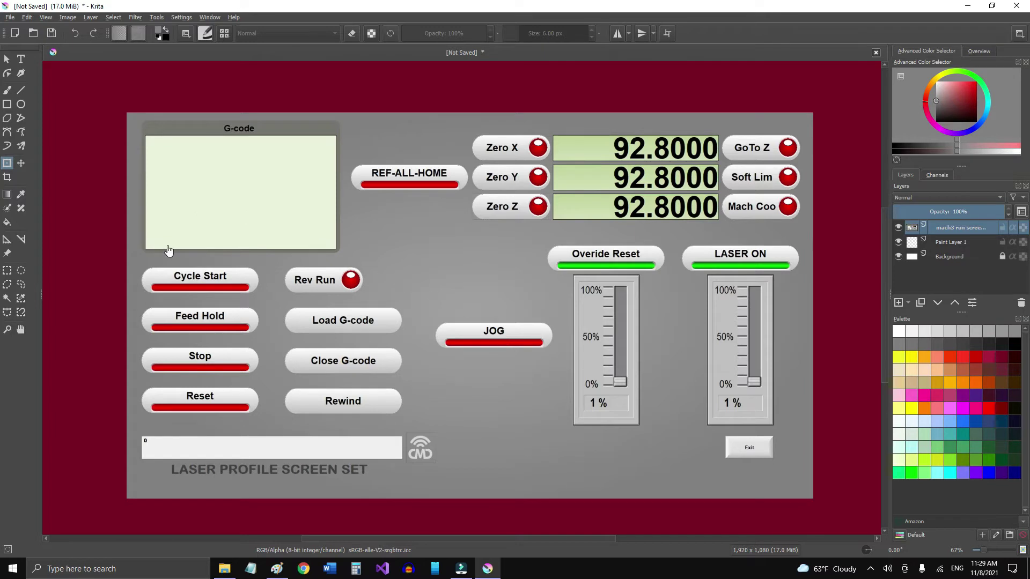
Step: Select the REF-ALL-HOME button with a rounded rectangular selection fitted to its outline and cut it to a new layer
click(8, 271)
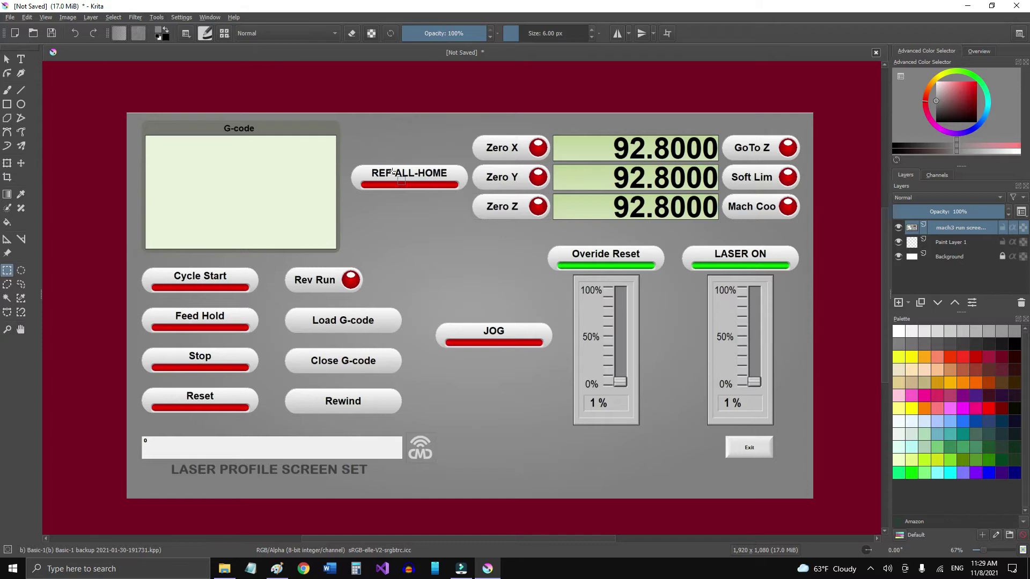
scroll(390, 172, up, 5)
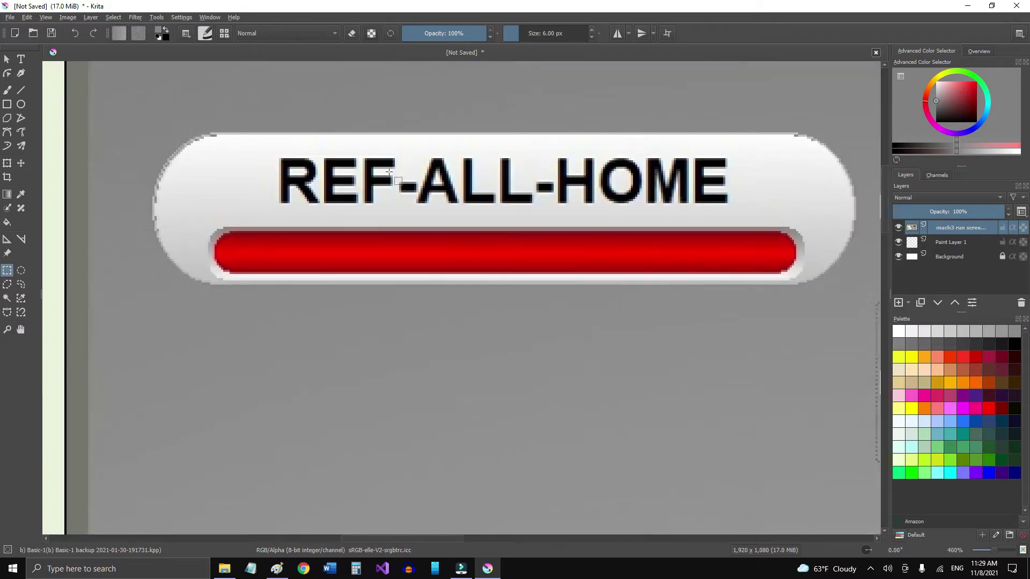
scroll(391, 172, down, 1)
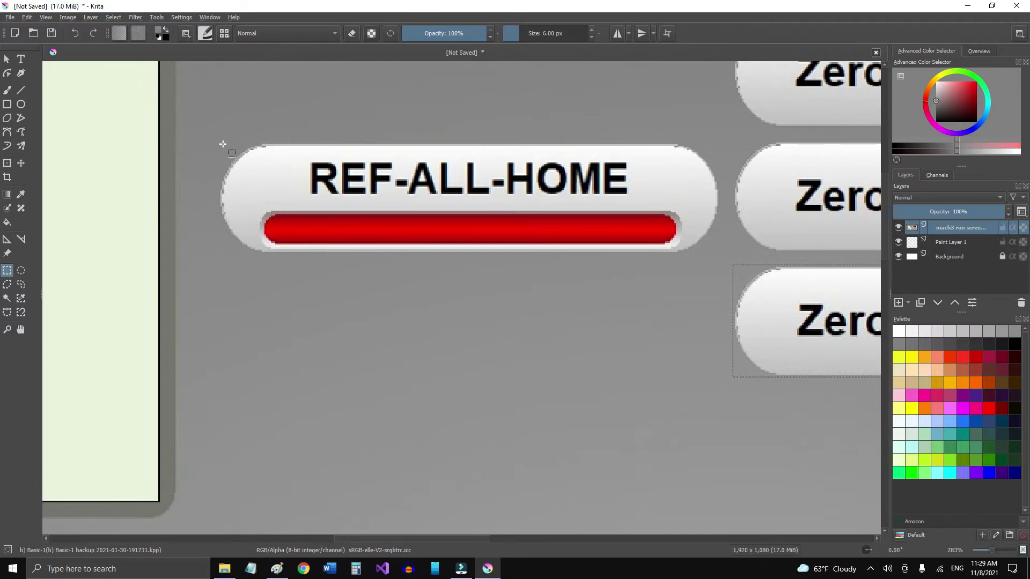
drag(225, 146, 721, 253)
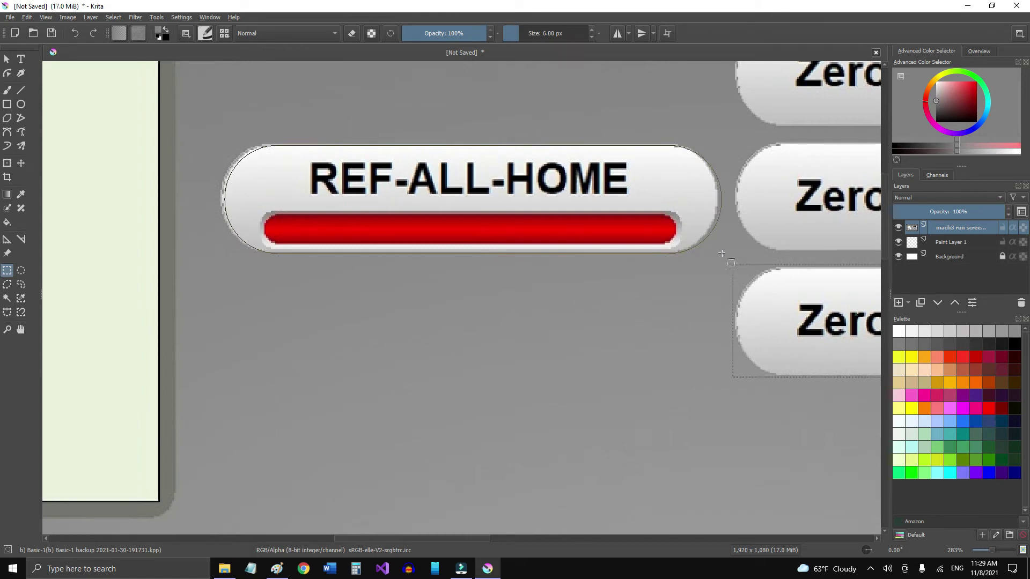
drag(722, 253, 716, 251)
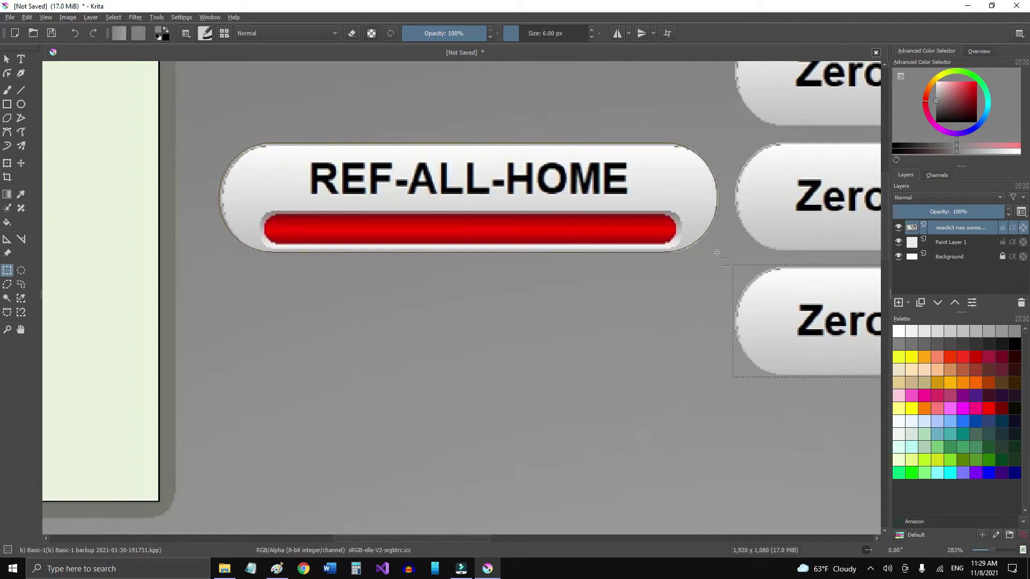
drag(717, 252, 717, 254)
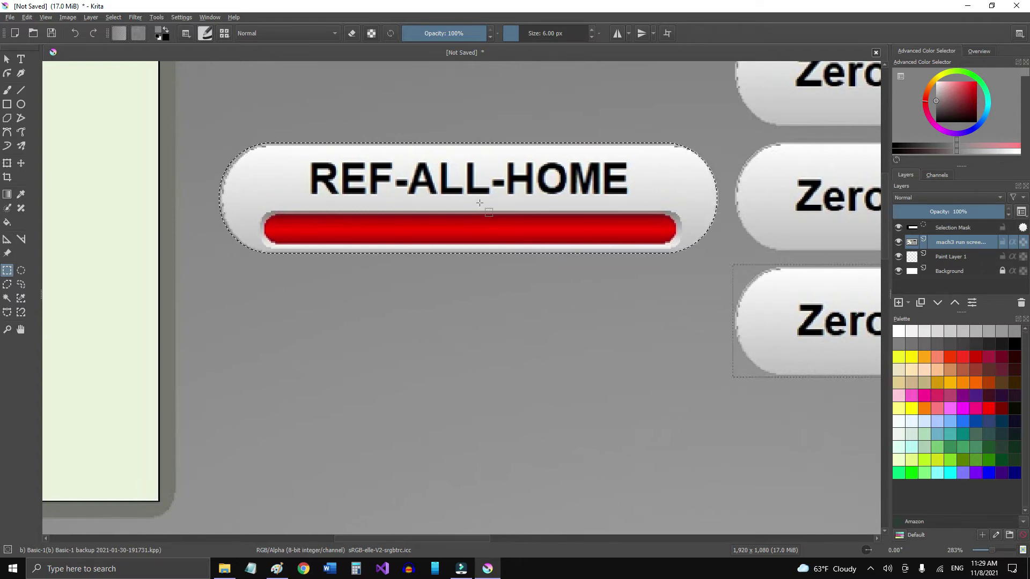
right_click(496, 189)
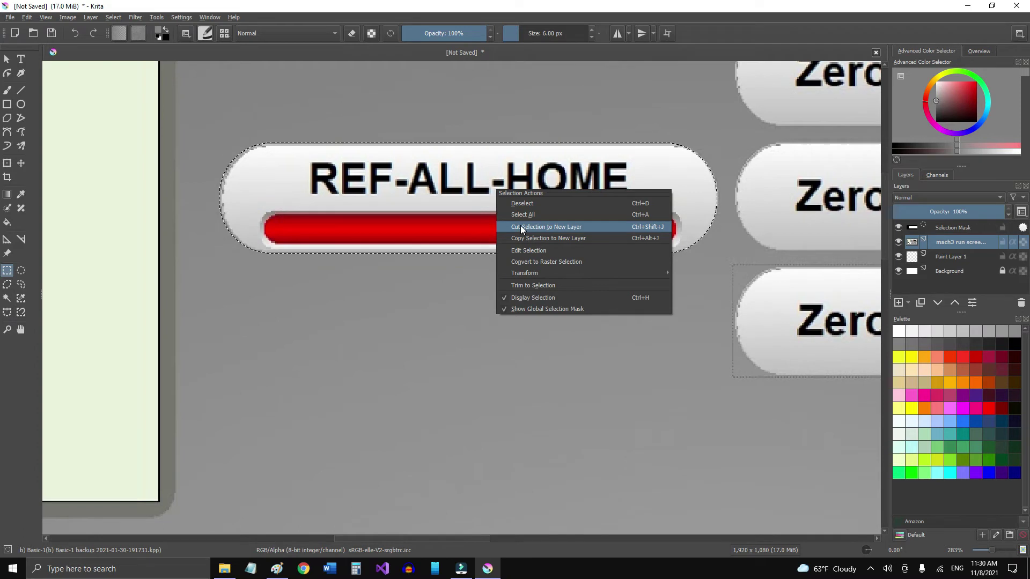
click(546, 227)
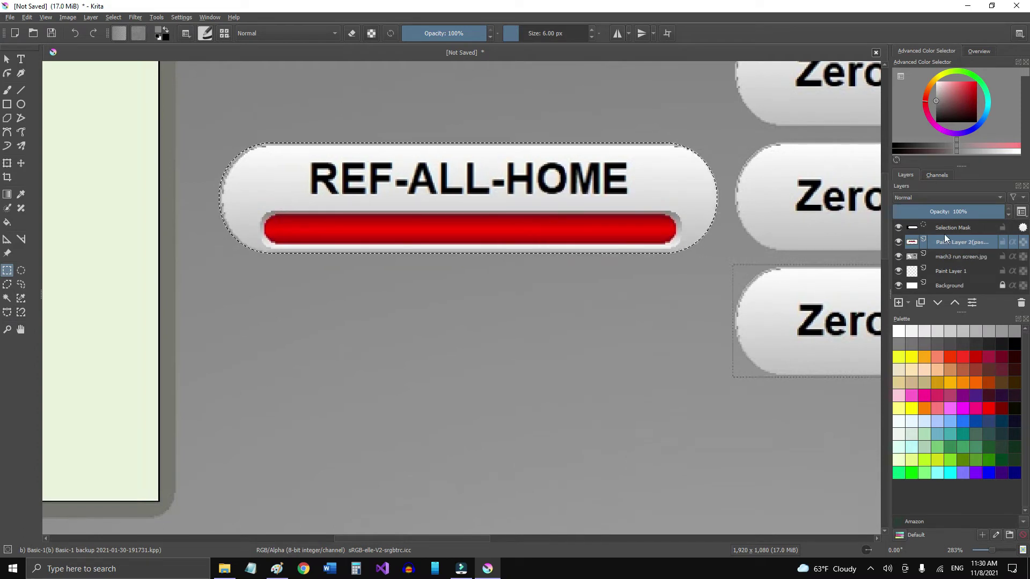
Step: Rename the layer with the cut REF-ALL-HOME button as "refallhome" and hide it
double_click(954, 243)
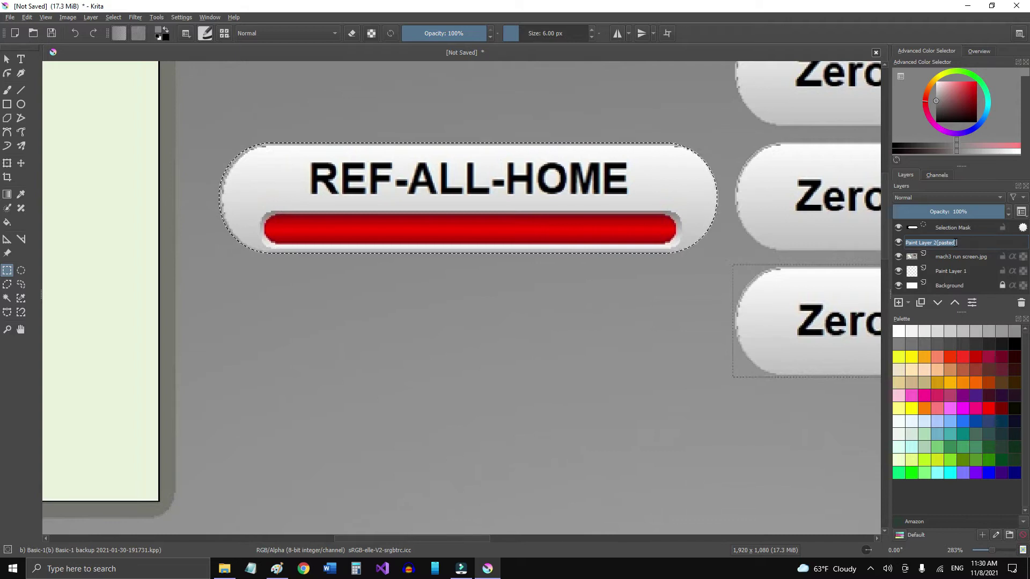
text(refallhom)
text(e)
key(Return)
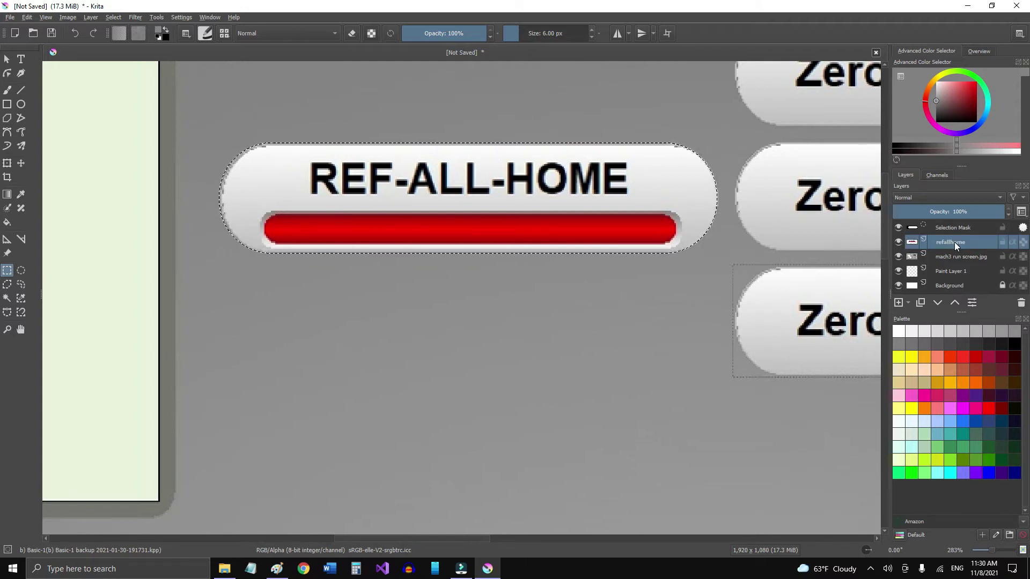
click(897, 242)
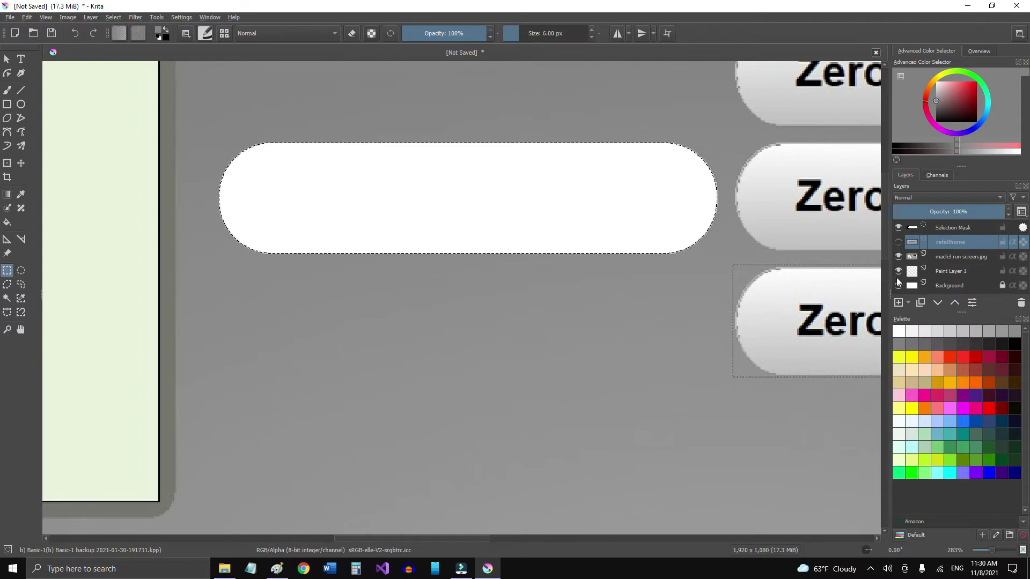
Step: On the mach3 run screen layer, move the existing selection onto the Cycle Start button and cut that button to a new layer
click(944, 255)
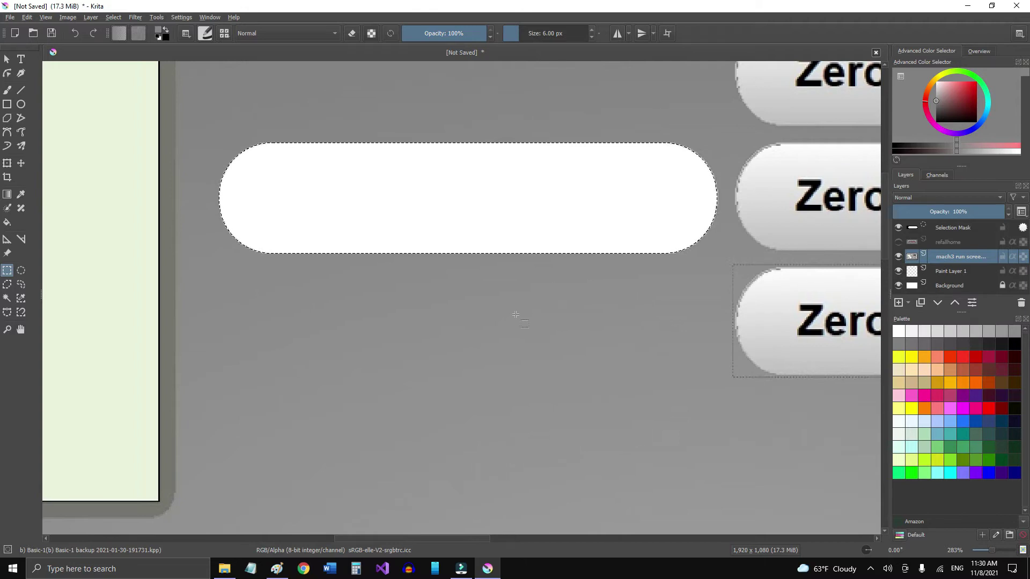
key(1)
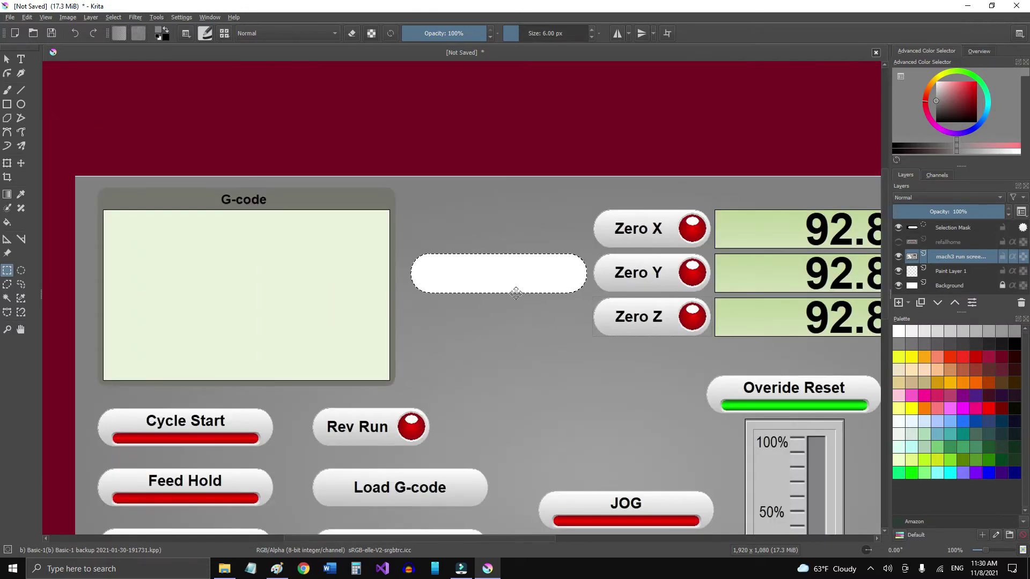
drag(516, 292, 471, 305)
ctrl+scroll(202, 448, up, 3)
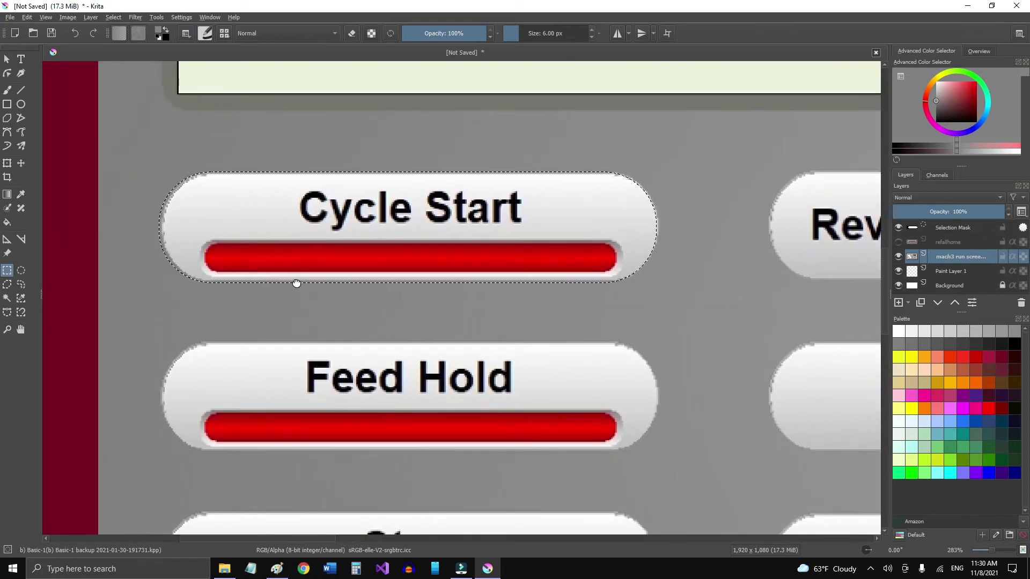
drag(297, 283, 303, 281)
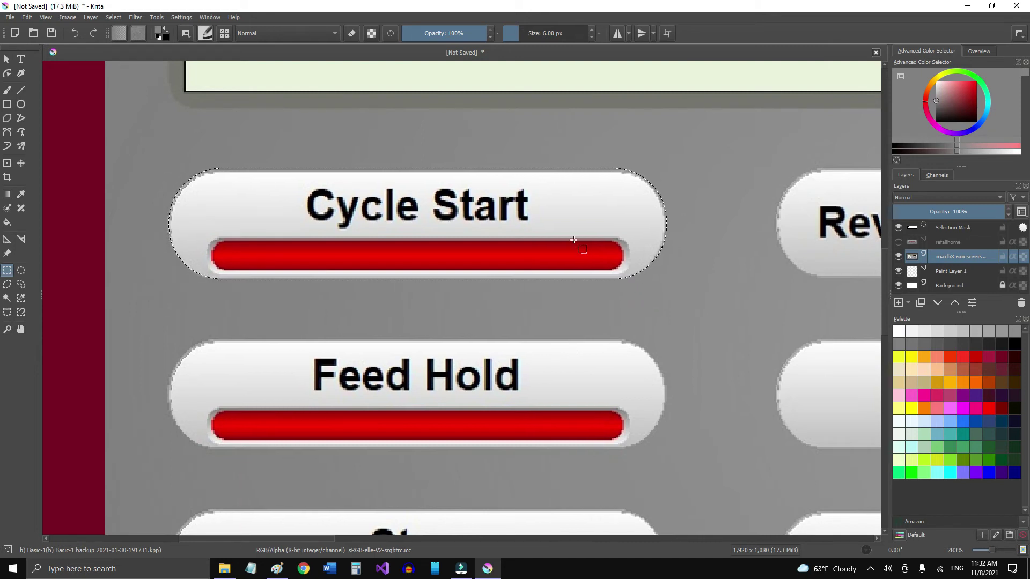
right_click(570, 205)
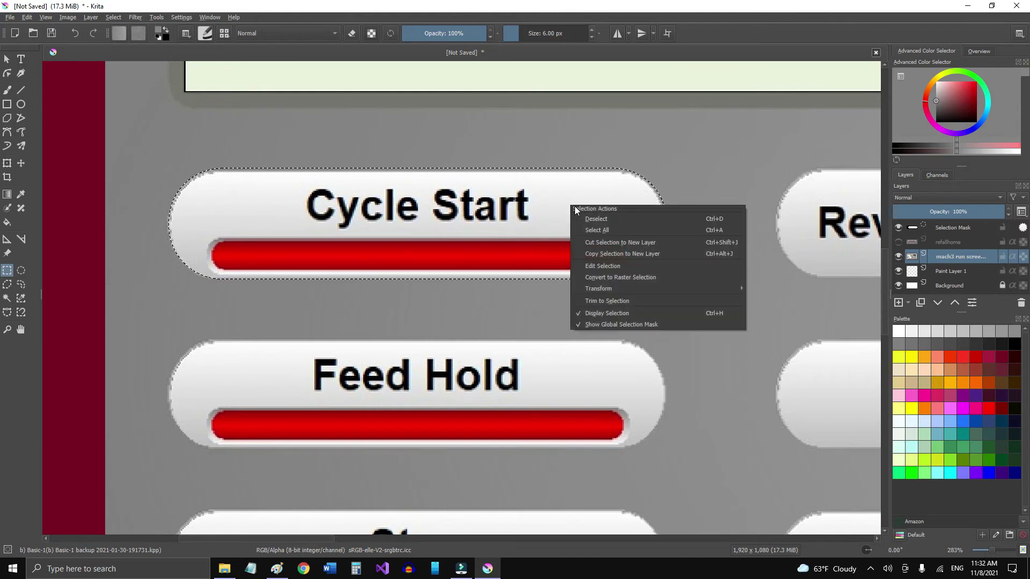
click(601, 243)
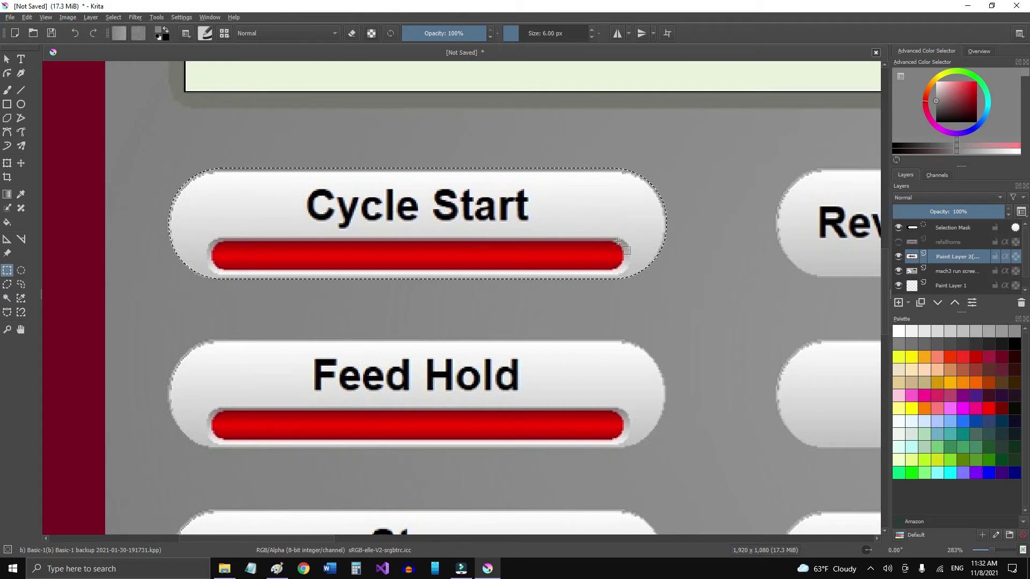
Step: Rename the layer with the cut Cycle Start button as "cyclestart" and hide it
double_click(961, 259)
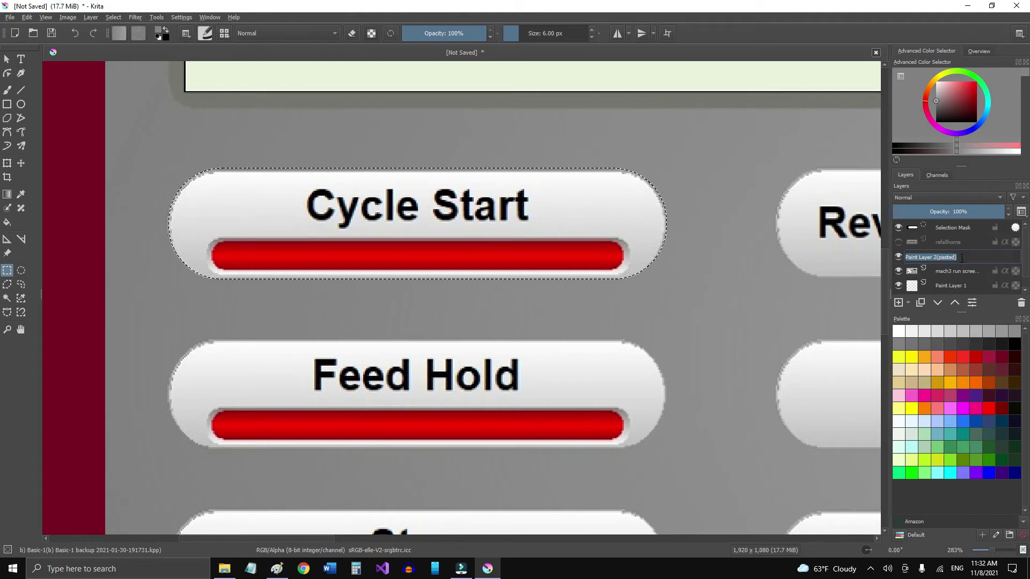
text(cyclestart)
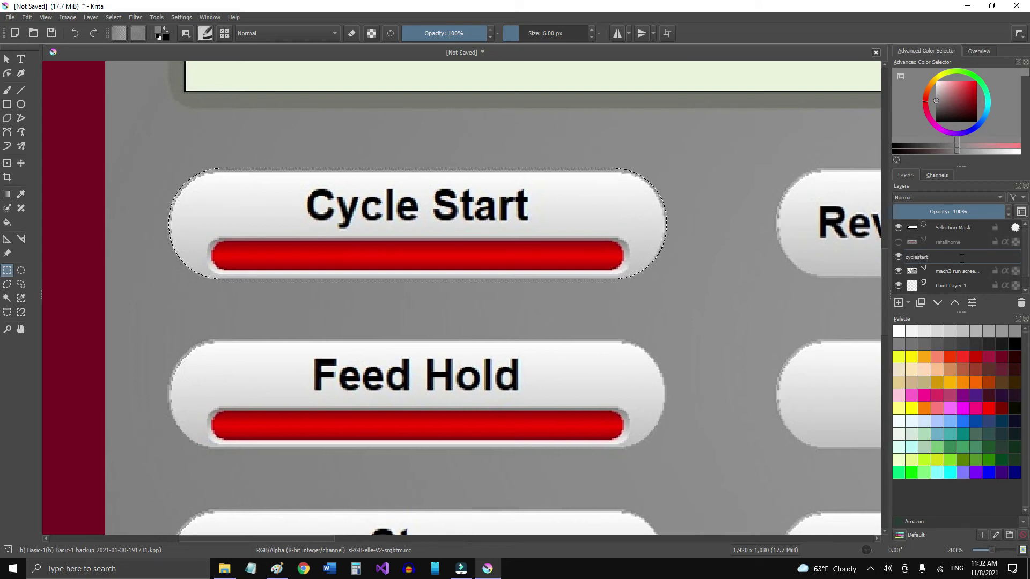
key(Return)
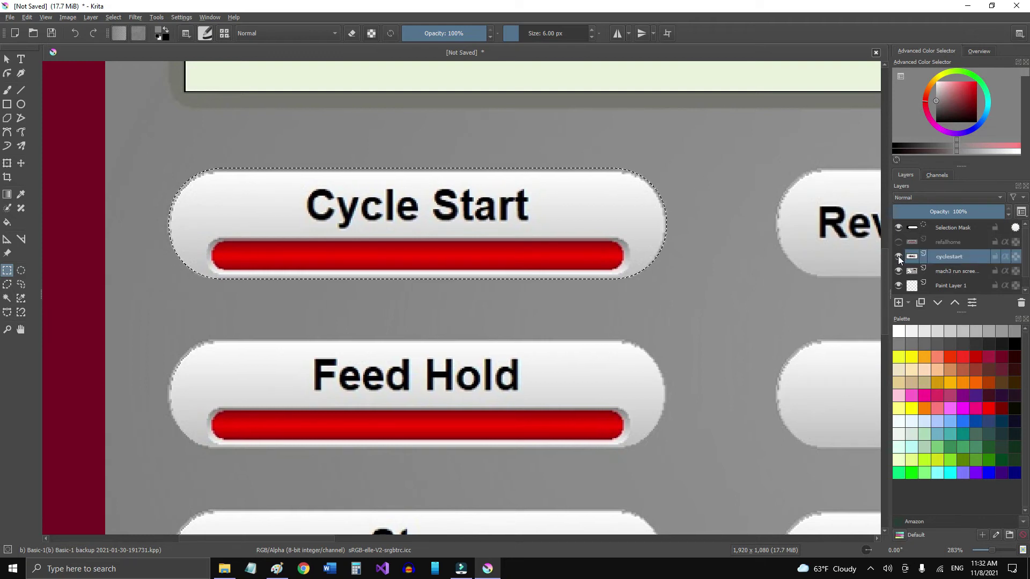
mouse_move(898, 256)
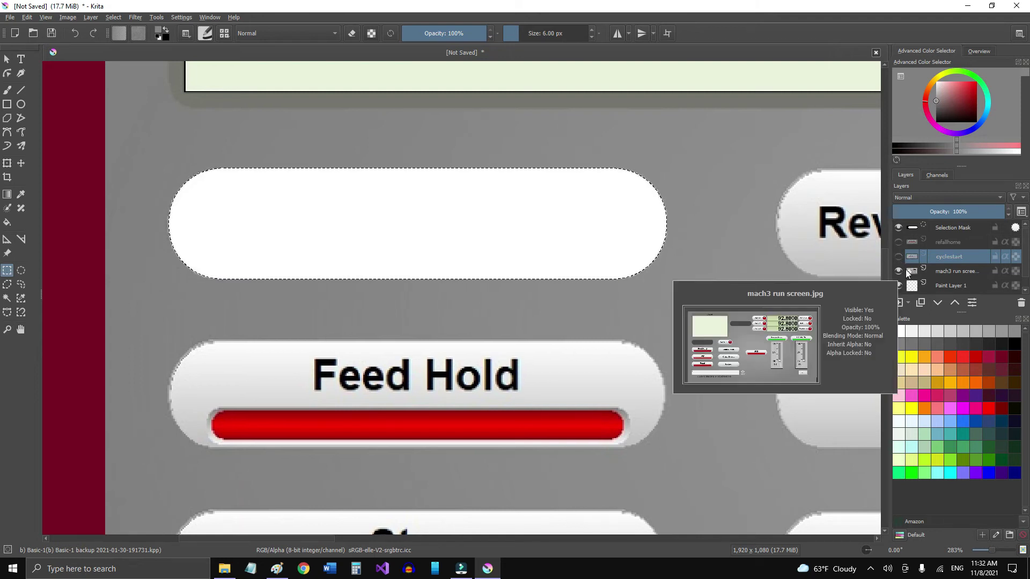
Step: On the mach3 run screen layer, draw a rounded selection around the Rev Run button and cut it to a new layer
click(938, 271)
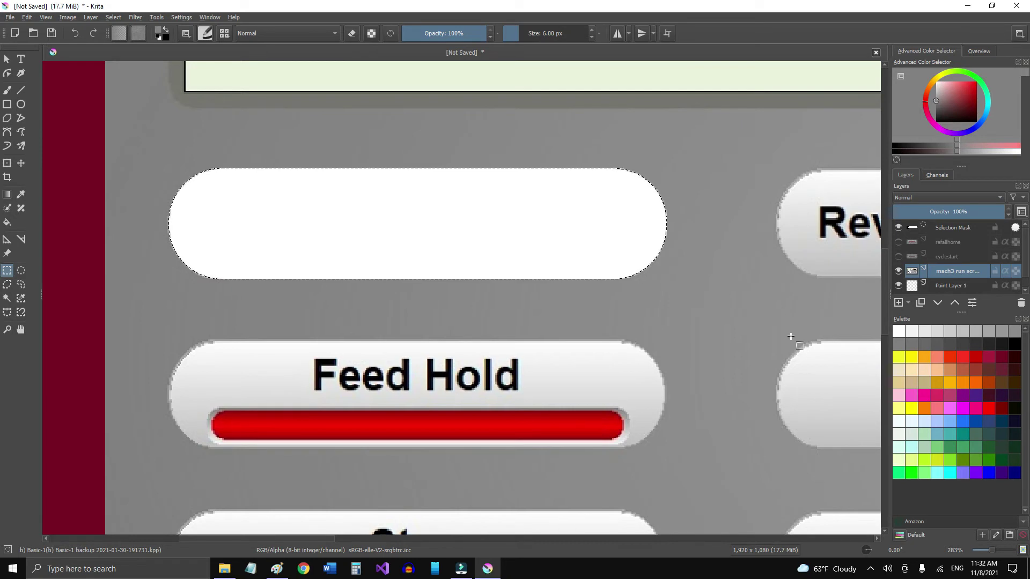
scroll(578, 276, down, 8)
drag(577, 276, 507, 267)
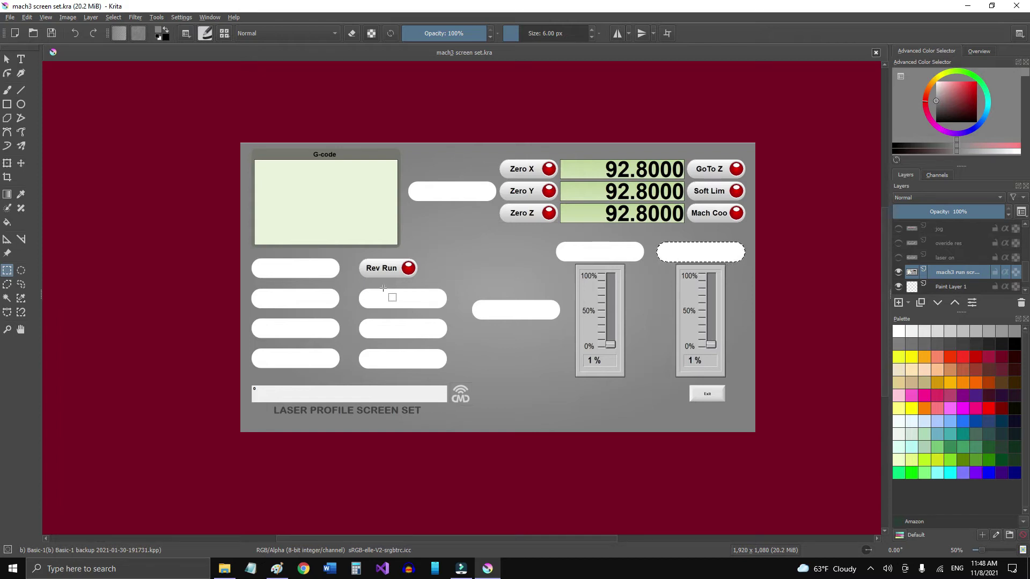
scroll(397, 252, up, 3)
scroll(401, 295, down, 4)
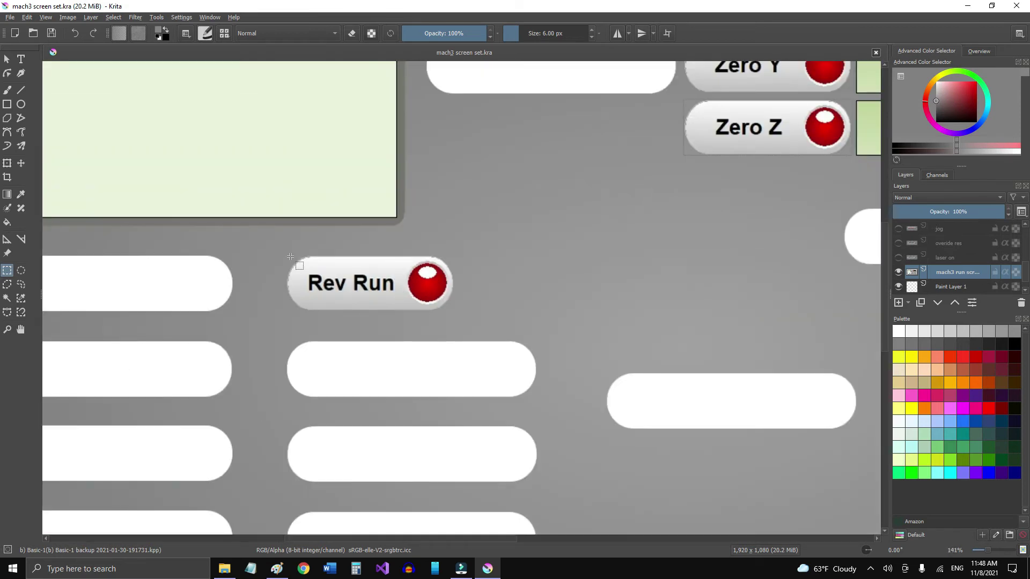
drag(290, 257, 453, 312)
right_click(351, 277)
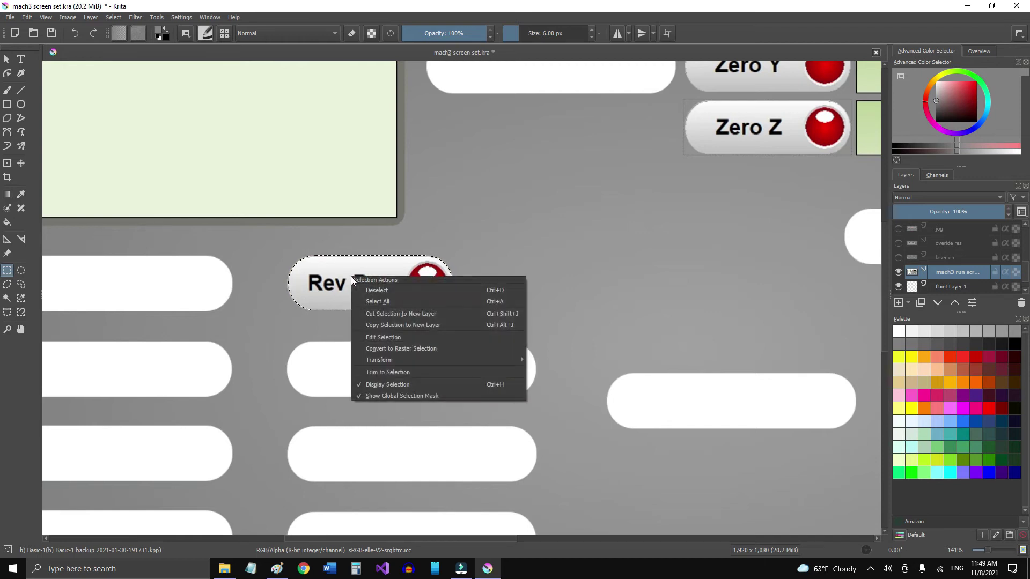
click(378, 316)
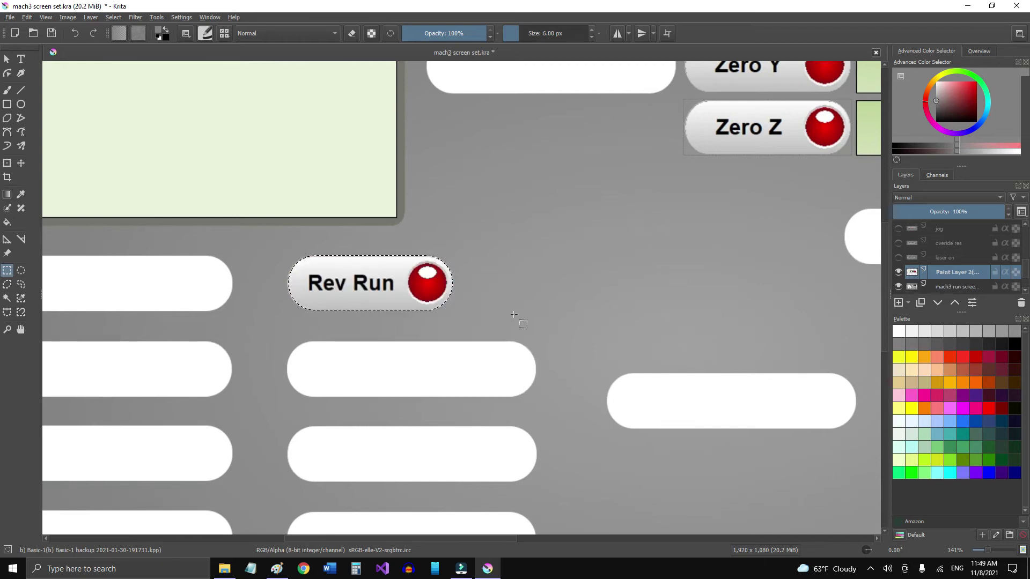
Step: Rename the layer with the cut Rev Run button as "rev run" and hide it
double_click(940, 273)
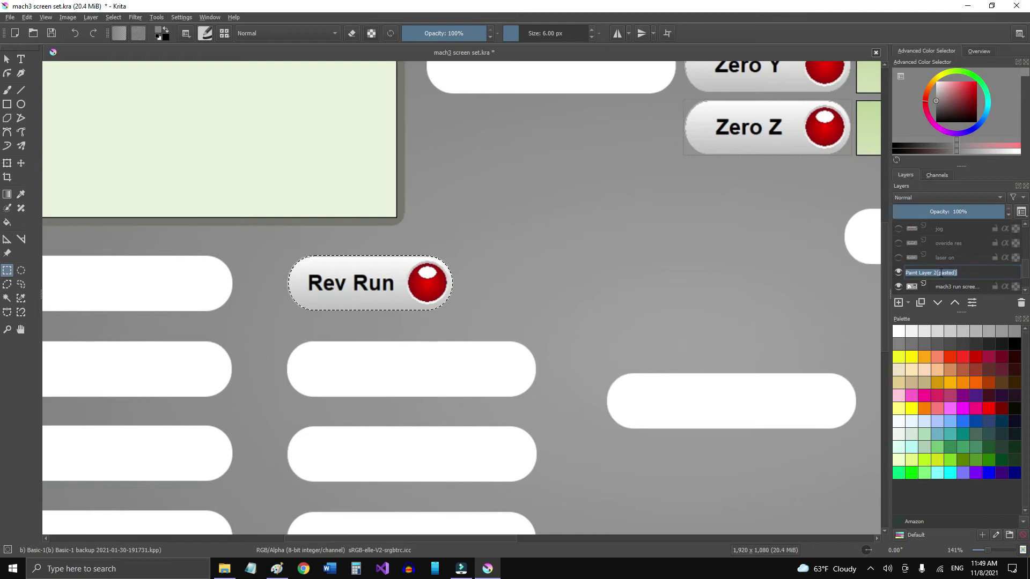
text(rev run)
key(Return)
click(899, 272)
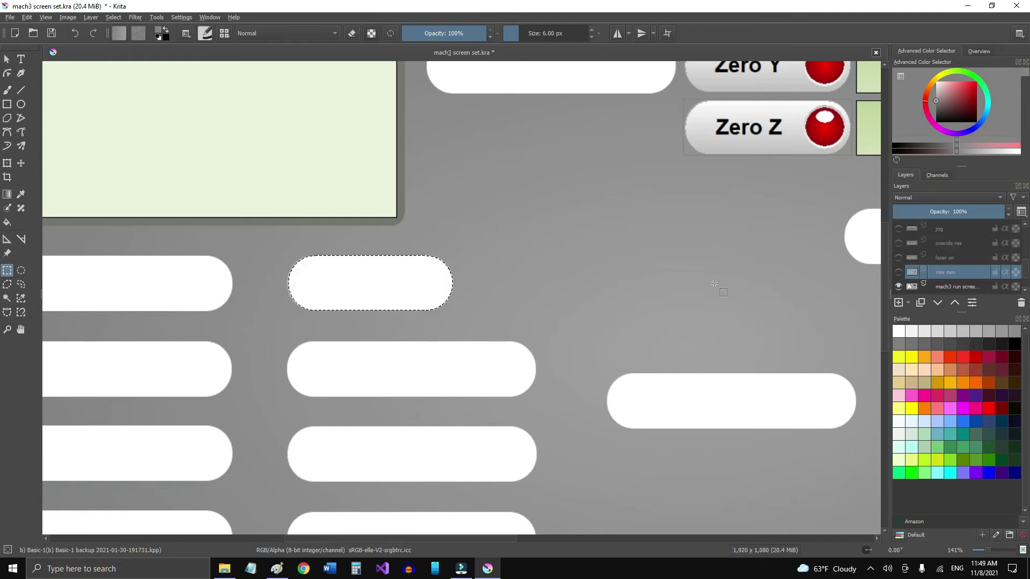
Step: Move the selection onto the Zero X button and cut that button from the mach3 run screen layer to a new layer
scroll(712, 258, down, 2)
drag(712, 258, 457, 345)
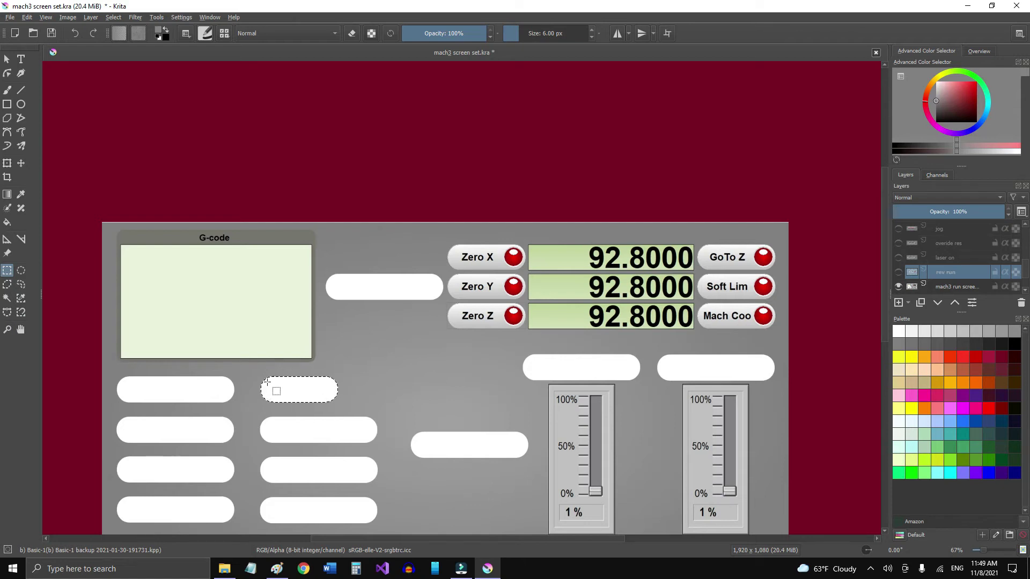
drag(303, 368, 465, 245)
click(932, 289)
right_click(484, 250)
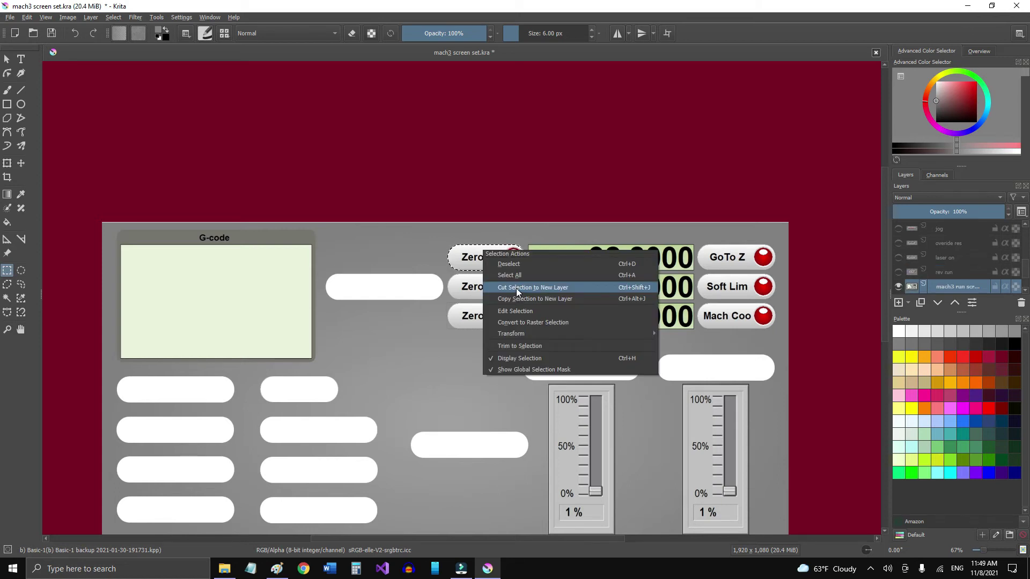
click(516, 288)
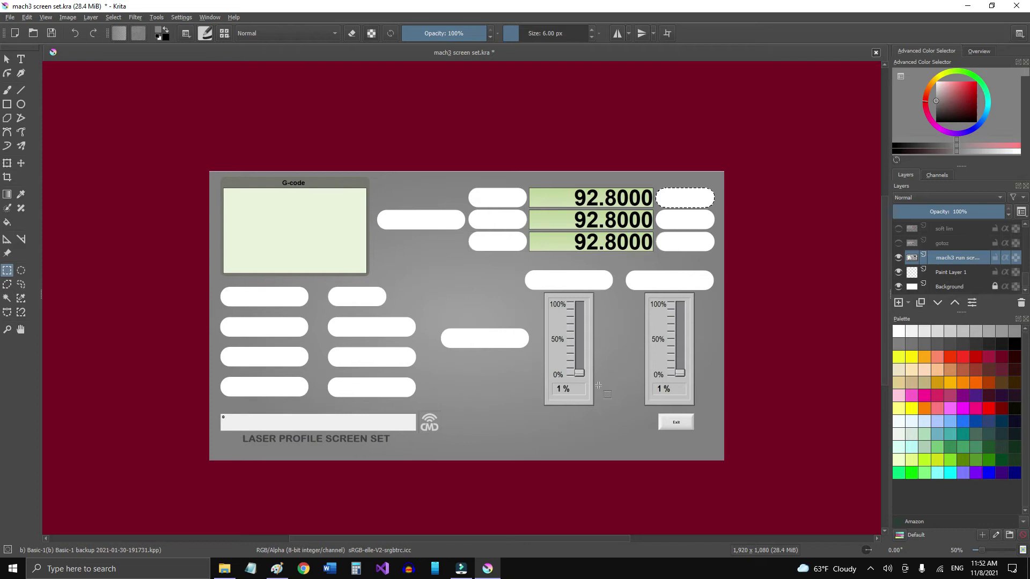
Step: Hide the layer holding the cut Exit button, make the mach3 run screen layer active and clear the selection
scroll(663, 430, up, 2)
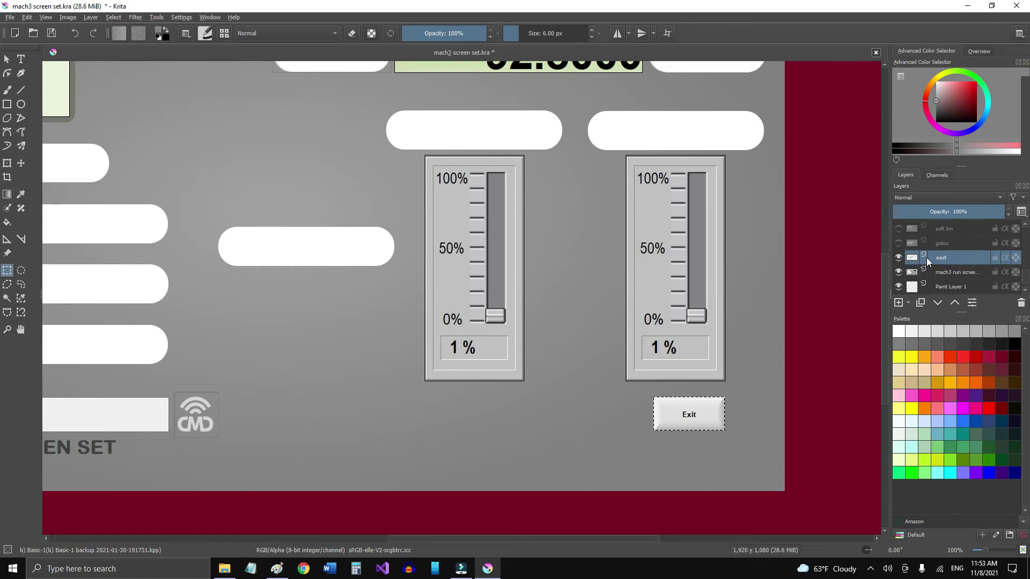
click(899, 258)
scroll(951, 284, down, 1)
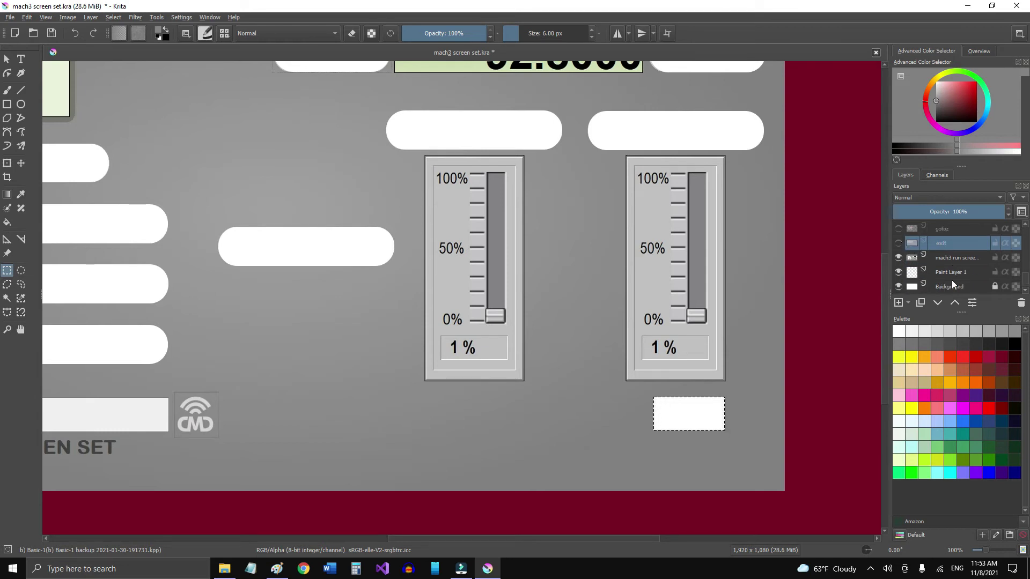
click(953, 254)
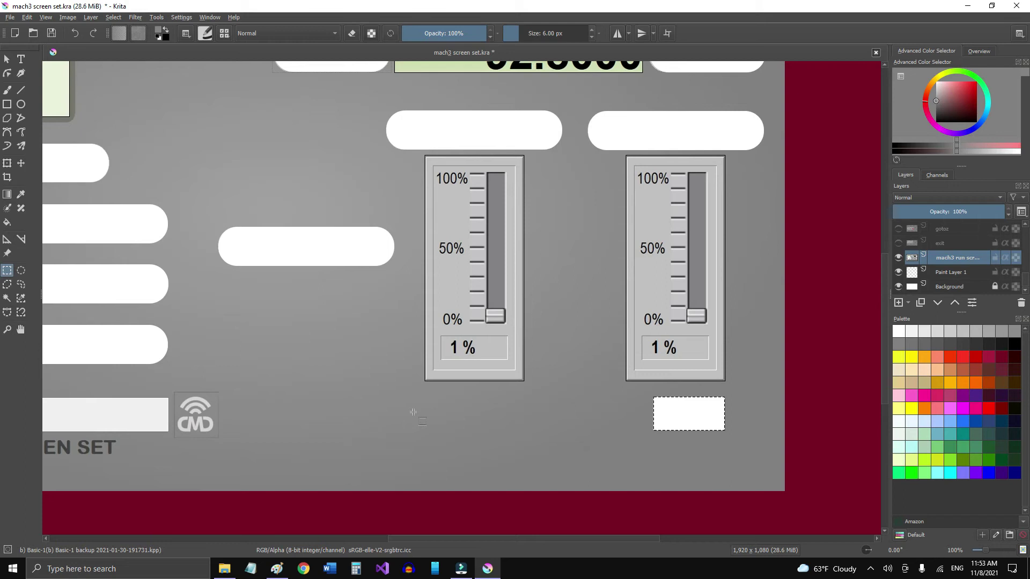
key(ctrl+shift+a)
scroll(413, 412, down, 2)
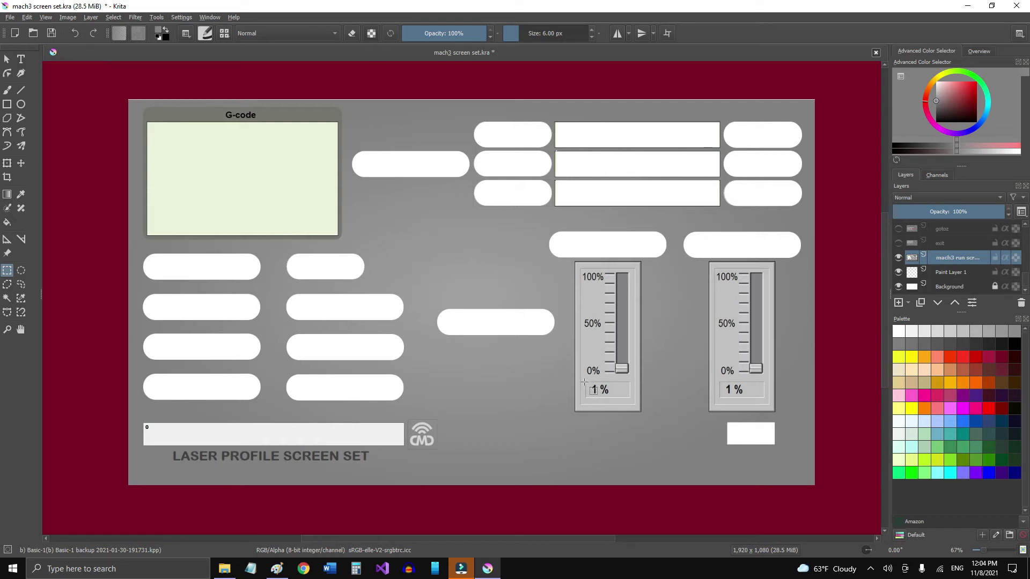
Step: Delete the two 1 % readout boxes beneath the sliders from the mach3 run screen layer and clear the selection
drag(584, 381, 630, 398)
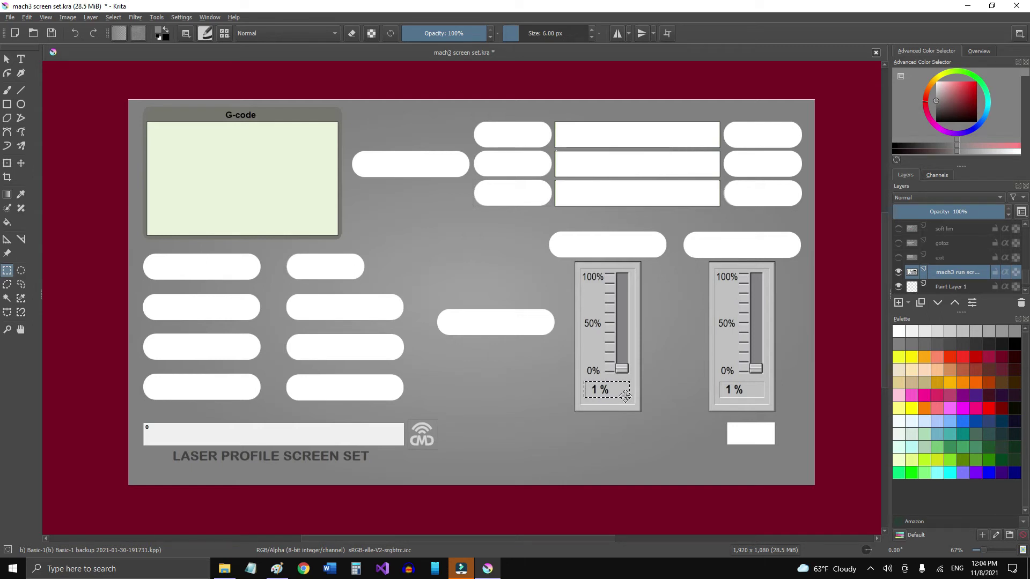
key(Delete)
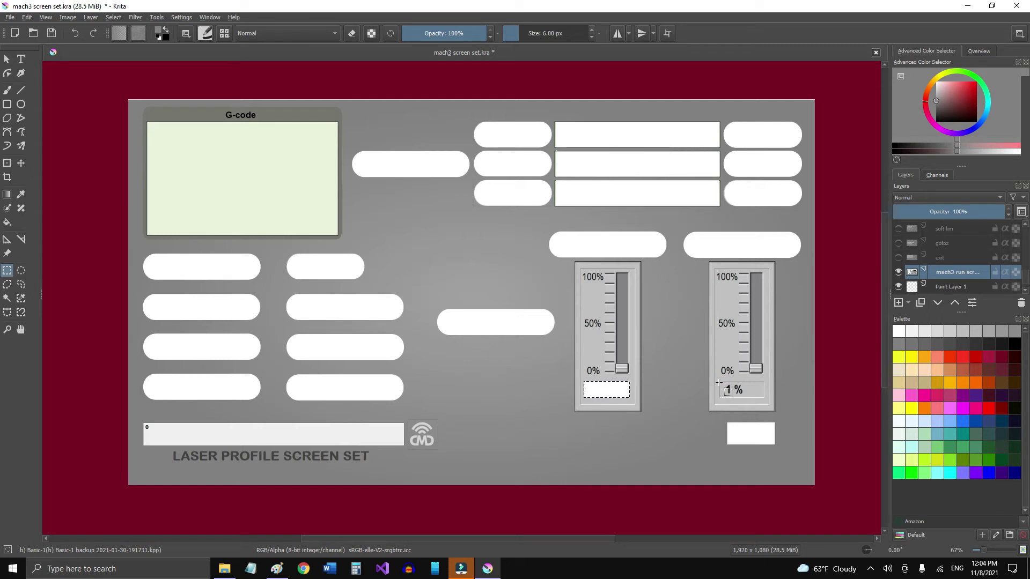
drag(719, 382, 763, 398)
key(Delete)
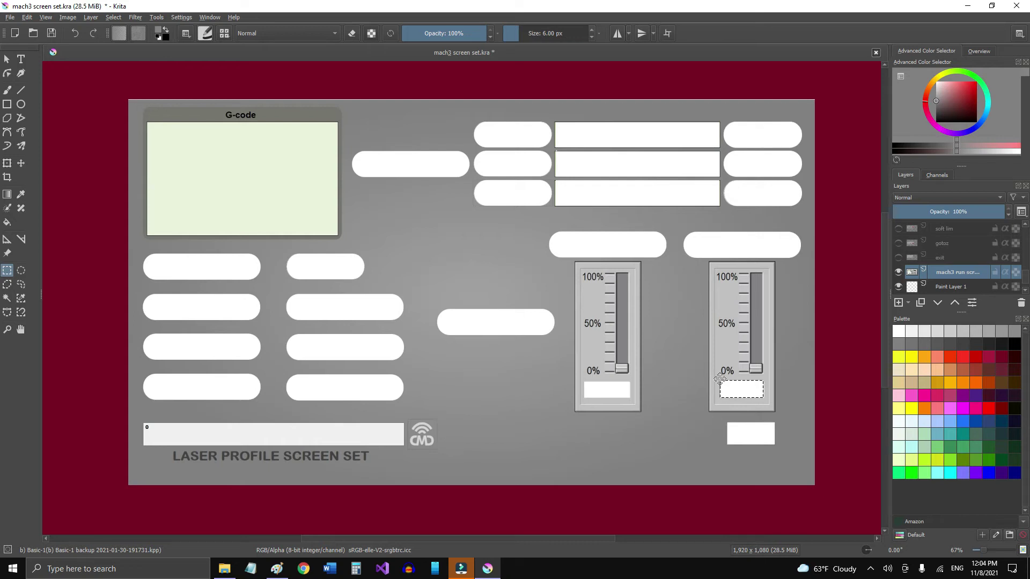
click(618, 368)
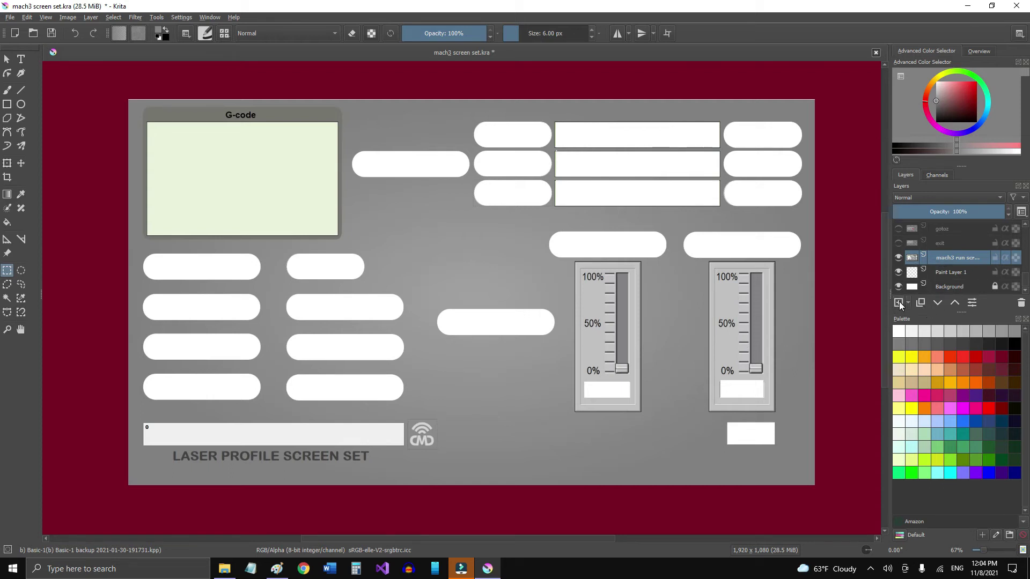
Step: Duplicate the mach3 run screen layer and hide the original
click(921, 303)
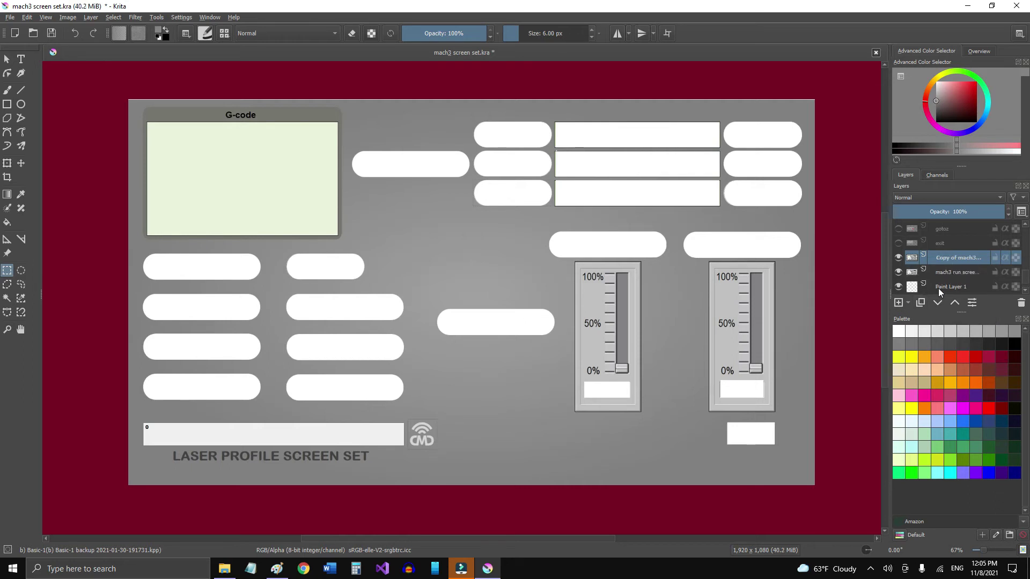
click(900, 271)
Step: On the copied layer, fill the Exit cutout, the text bar, the eight button cutouts below the G-code window and the central cutout with Grey 30%
click(7, 222)
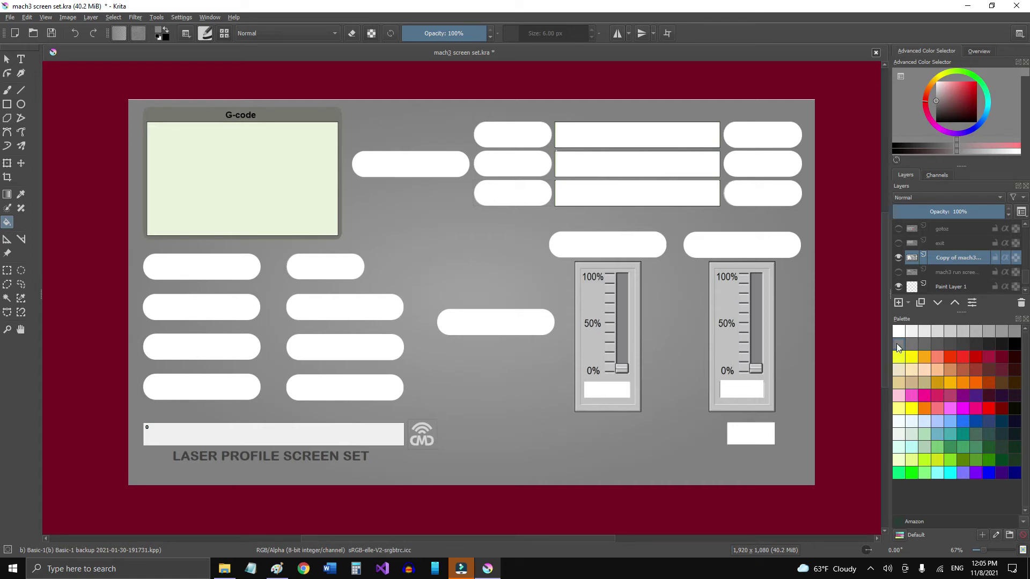
click(949, 346)
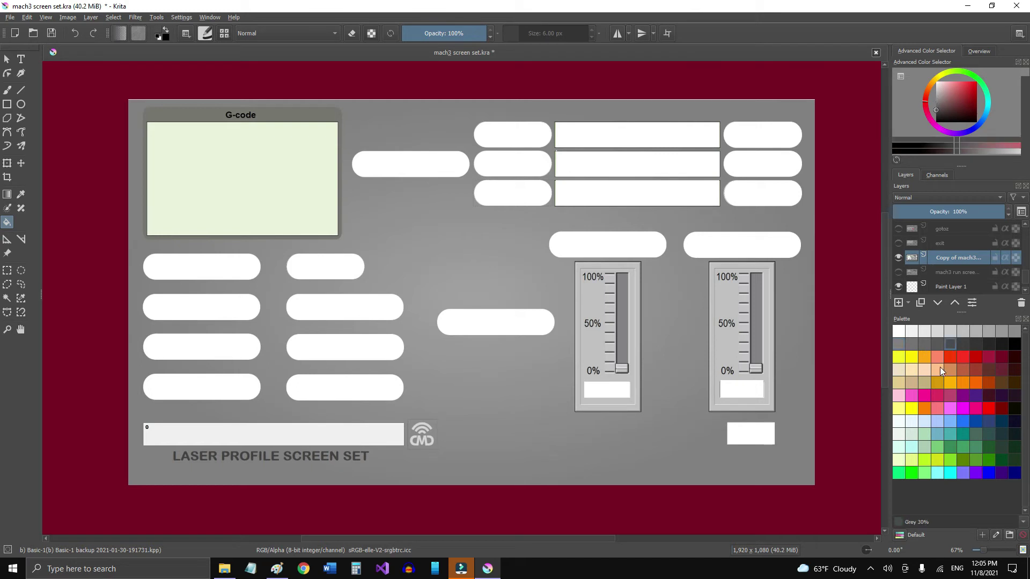
click(762, 439)
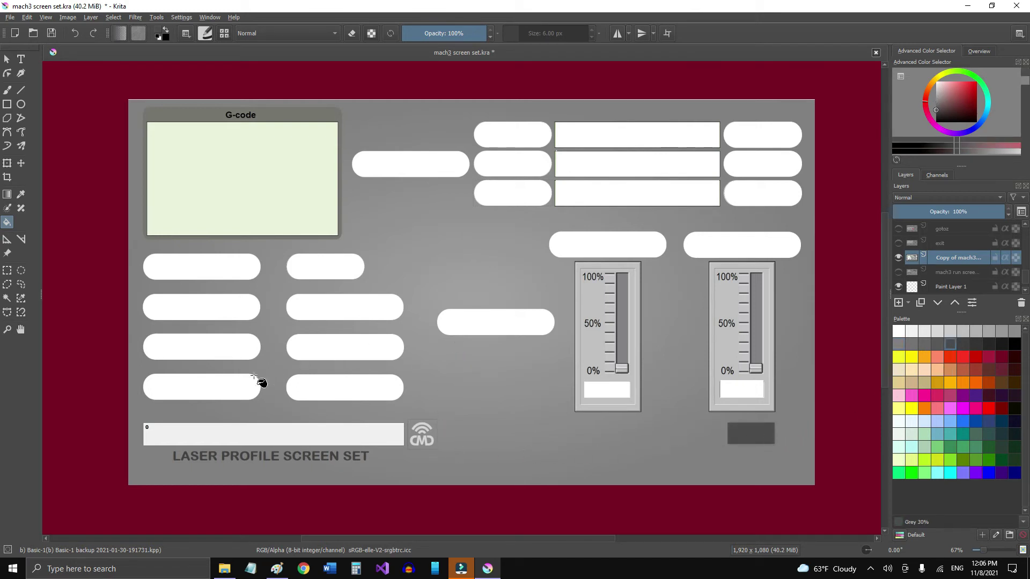
click(211, 427)
click(208, 388)
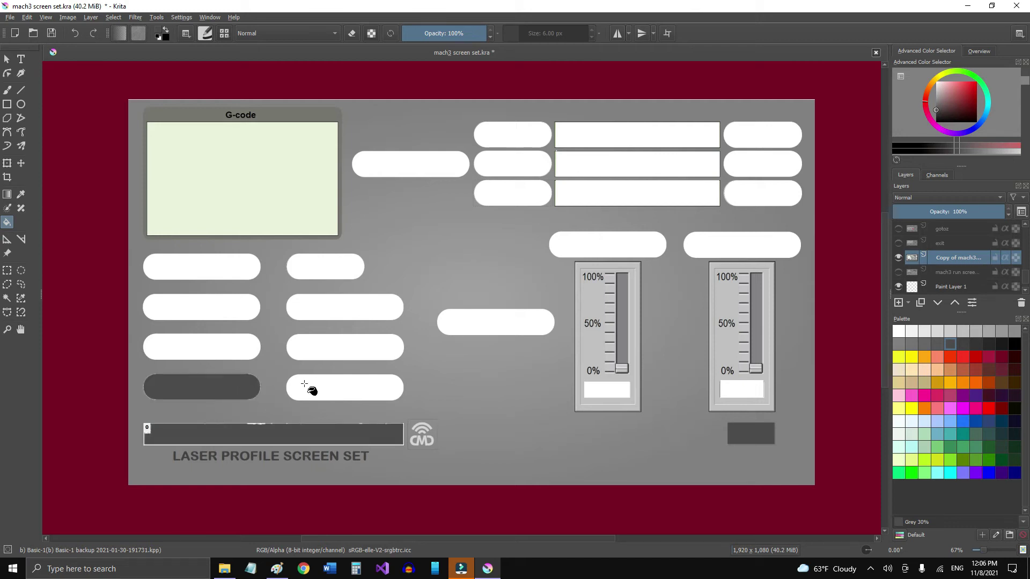
click(322, 389)
click(329, 350)
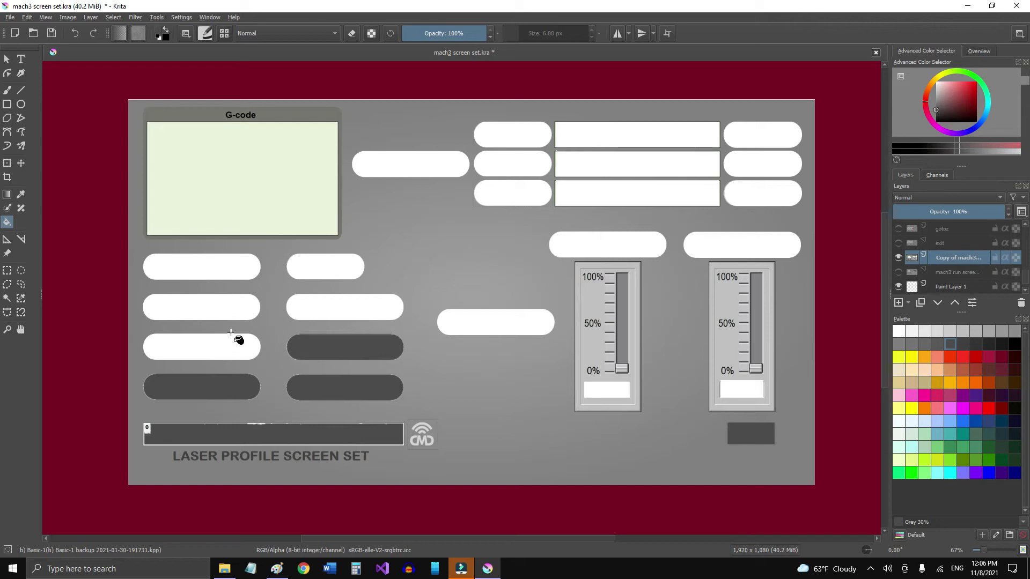
click(230, 334)
click(231, 308)
click(292, 311)
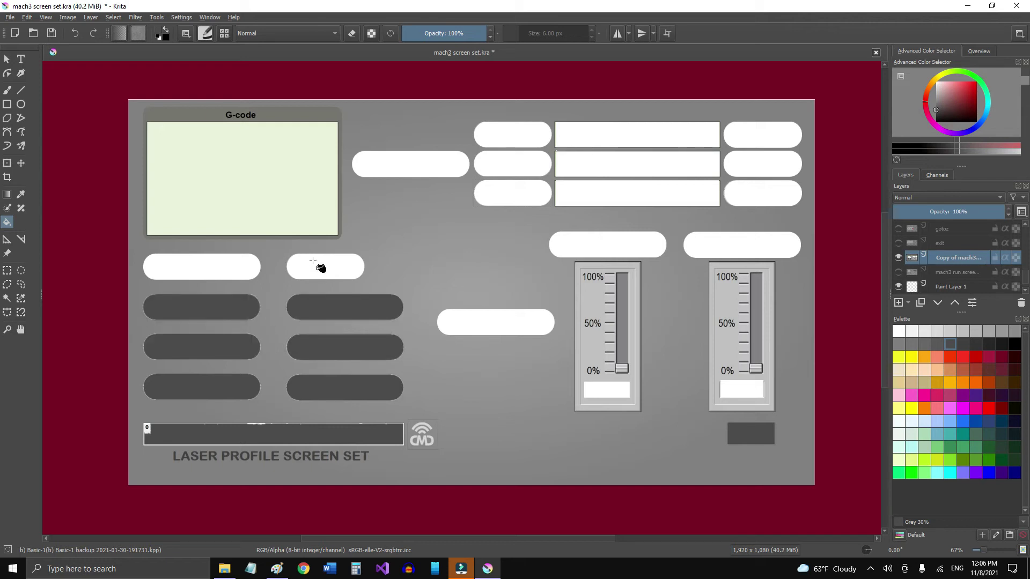
click(312, 261)
click(232, 274)
click(452, 330)
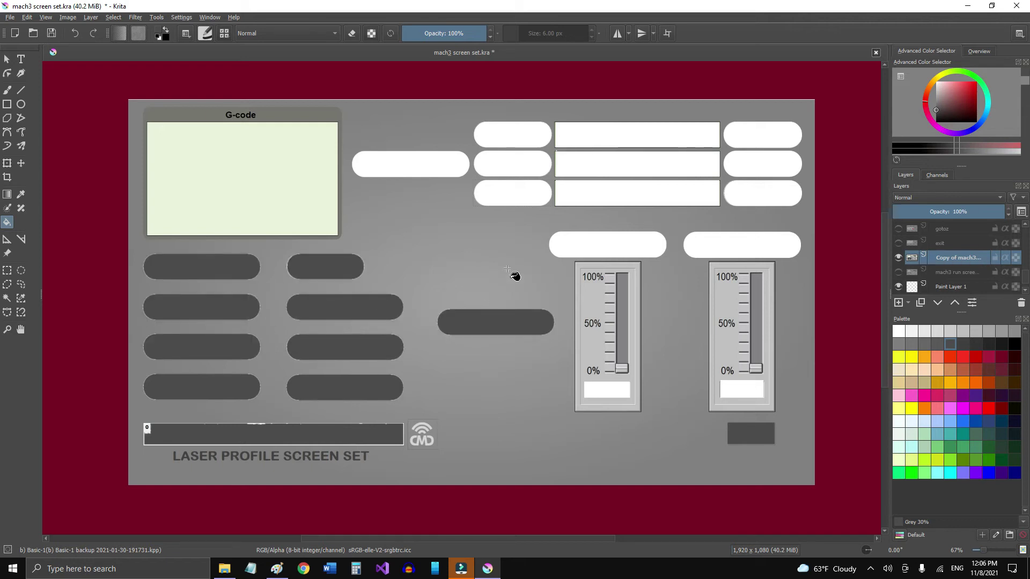
Step: Fill the cutouts above both sliders, on both sides of the axis displays and beside the G-code window with Grey 30%
click(569, 248)
click(506, 199)
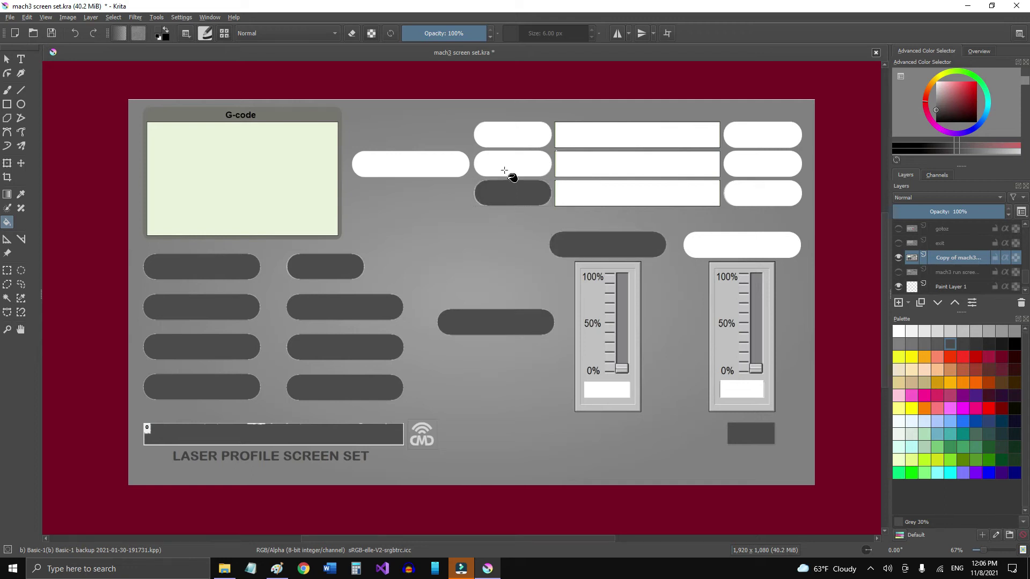
click(506, 164)
click(515, 135)
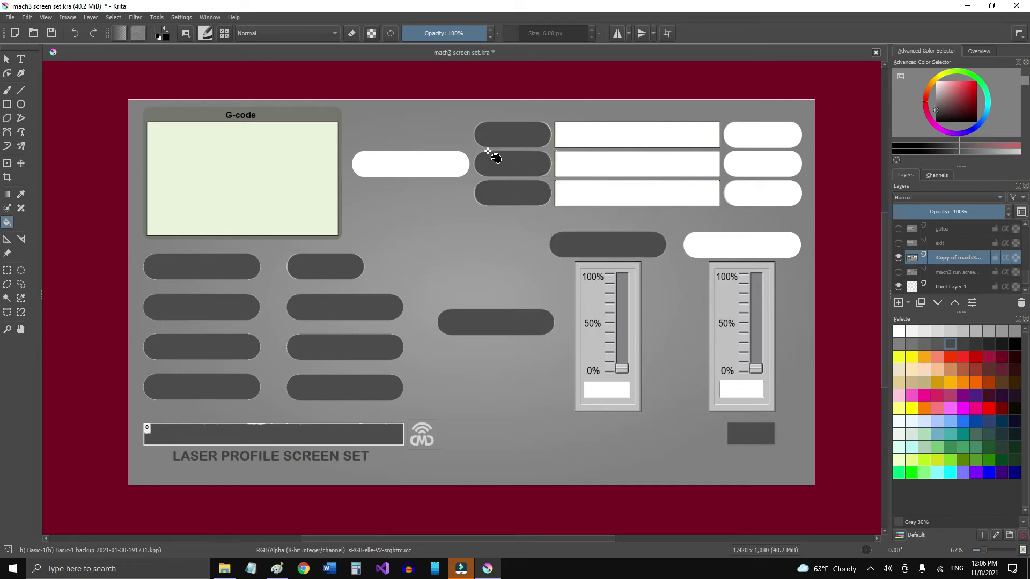
click(436, 166)
click(730, 254)
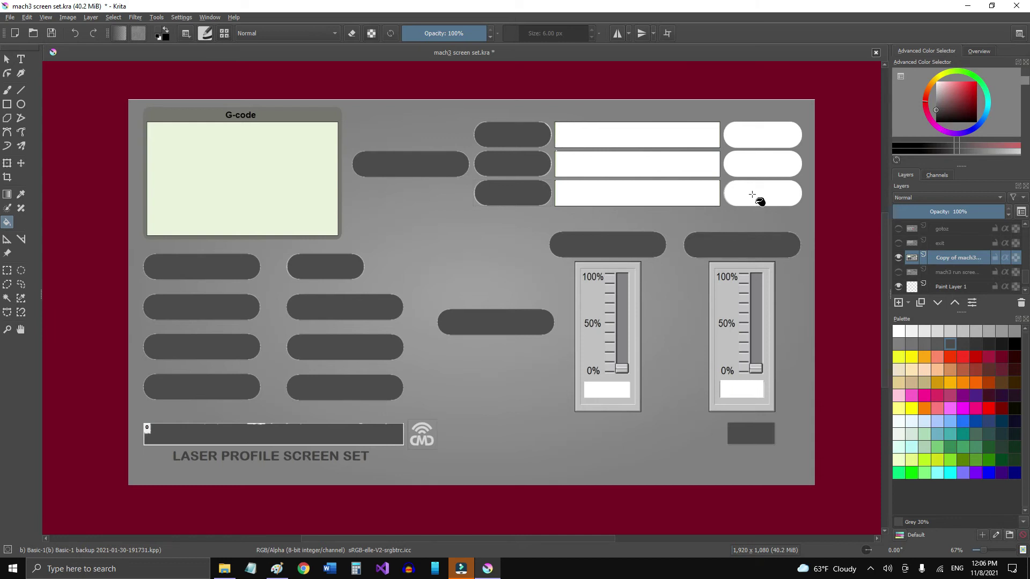
click(752, 194)
click(763, 170)
click(765, 143)
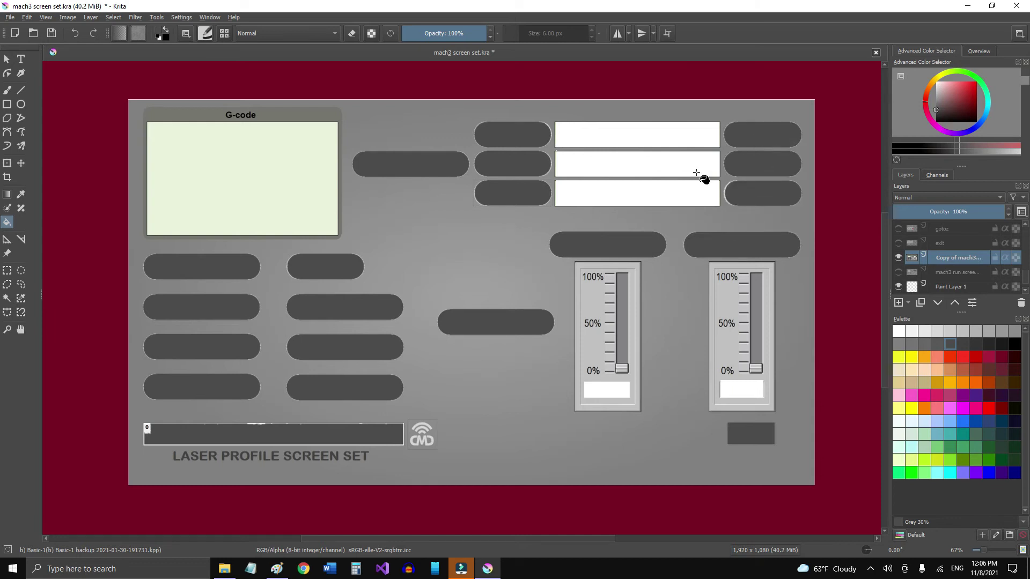
Step: Fill the three axis display boxes and the two percentage boxes beneath the sliders with Grey 30%
click(663, 194)
click(667, 168)
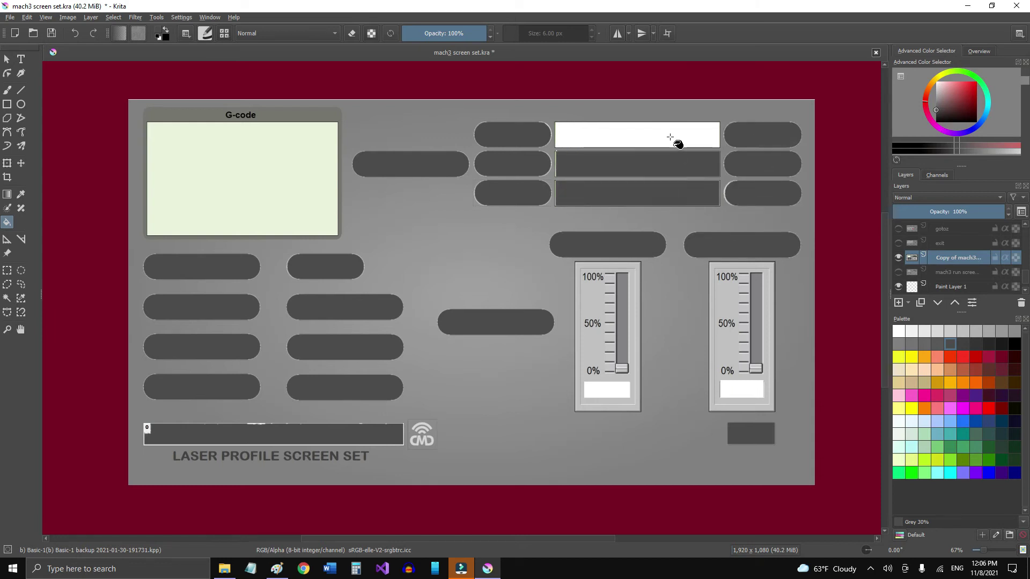
click(671, 137)
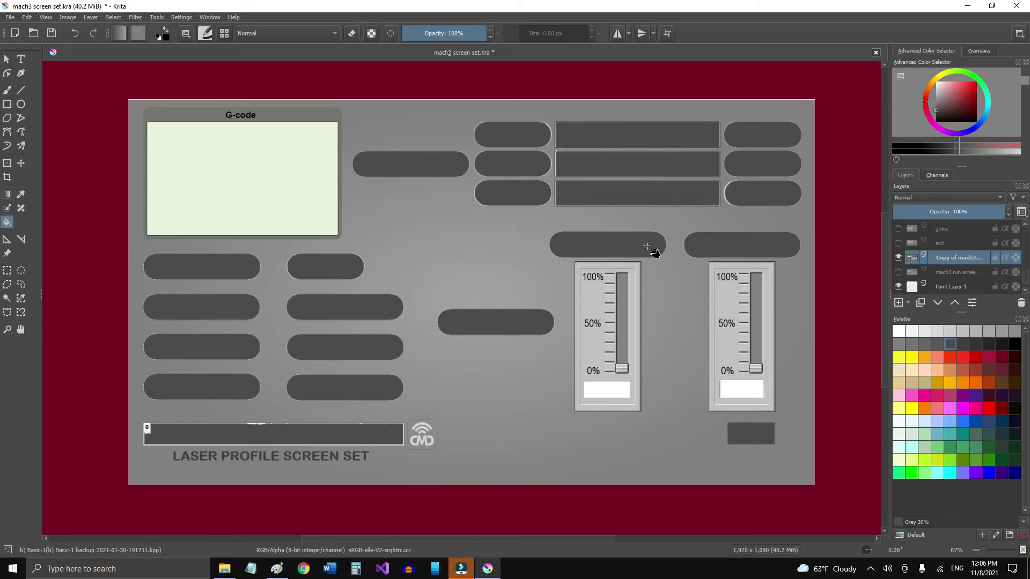
click(595, 393)
click(746, 390)
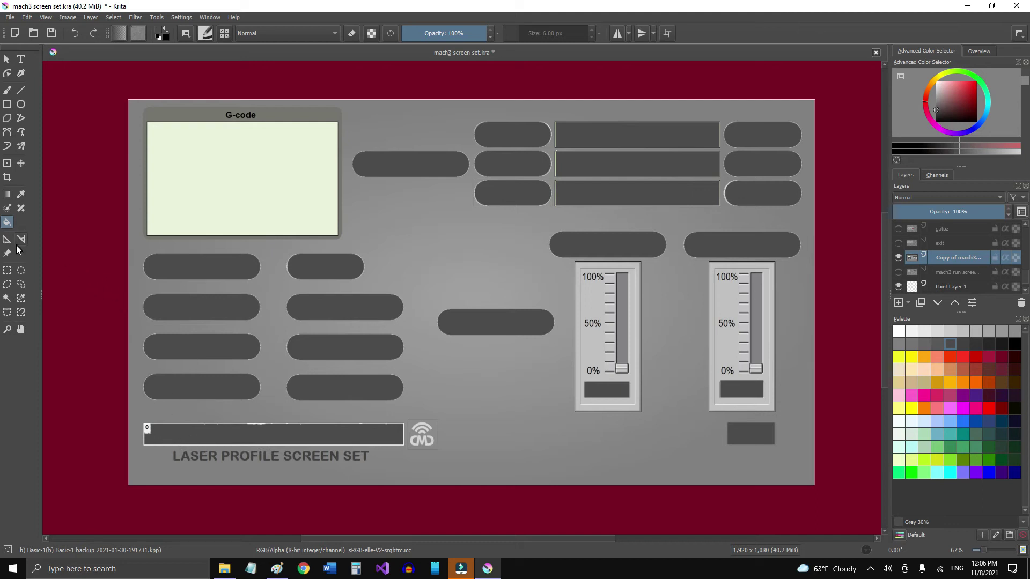
Step: Cover the text bar above the LASER PROFILE SCREEN SET caption with a filled Grey 30% rectangle and save the document
click(7, 270)
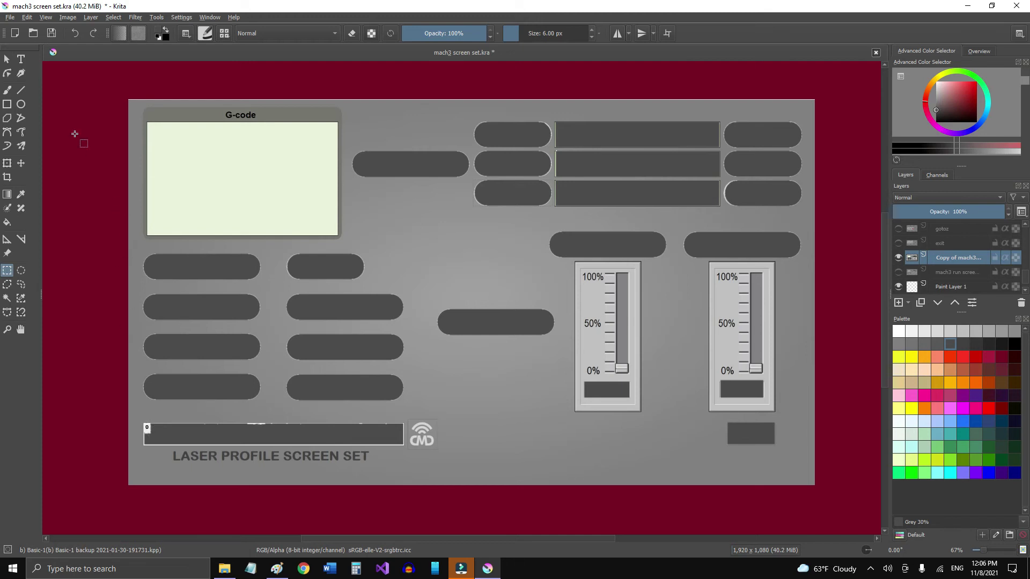
click(7, 104)
click(186, 33)
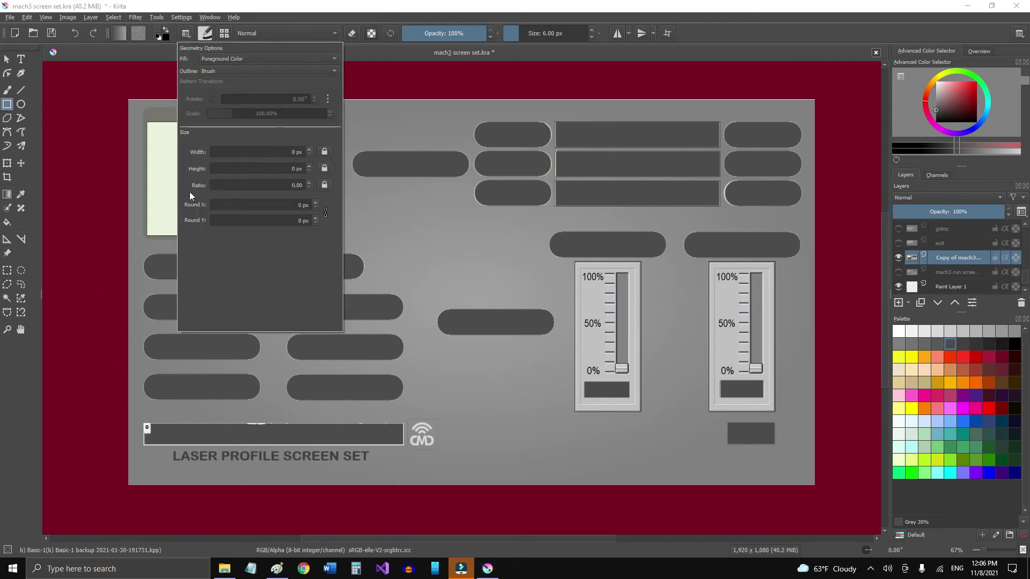
click(146, 428)
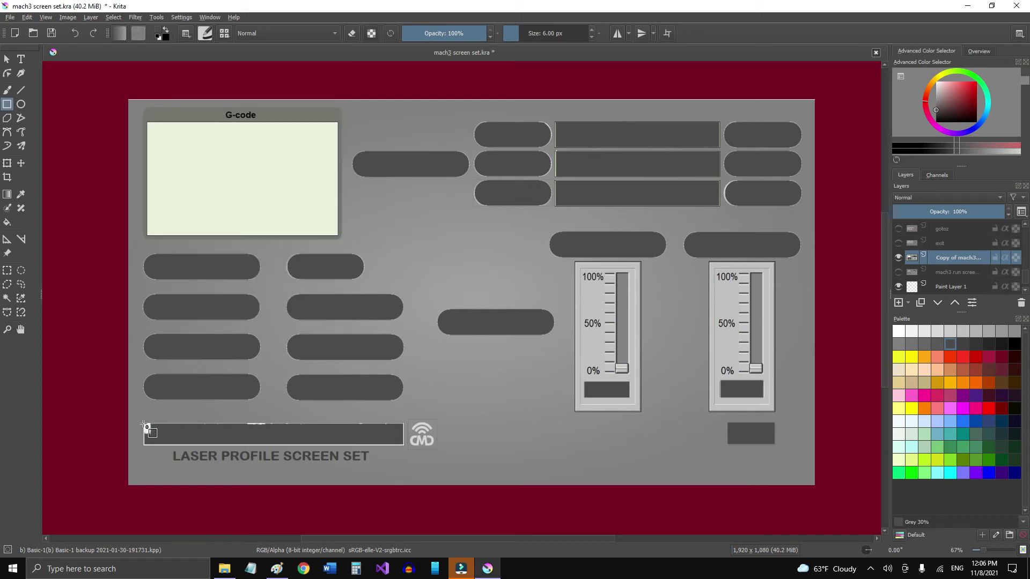
drag(146, 427, 406, 448)
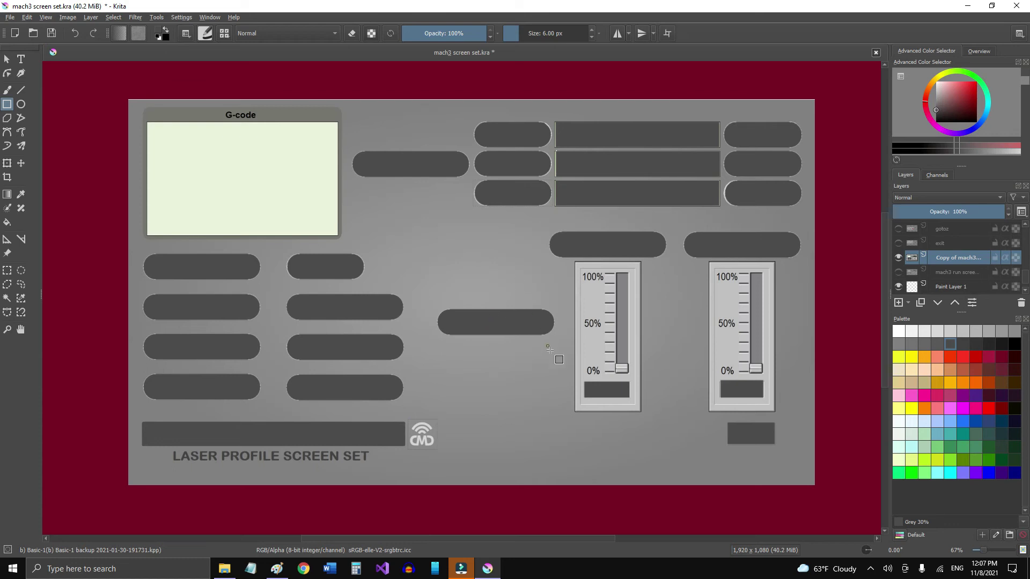
click(51, 33)
Step: Start exporting the image, creating a folder named "Screen set images" in Mach3 Mod Screens and opening it as the destination
click(10, 18)
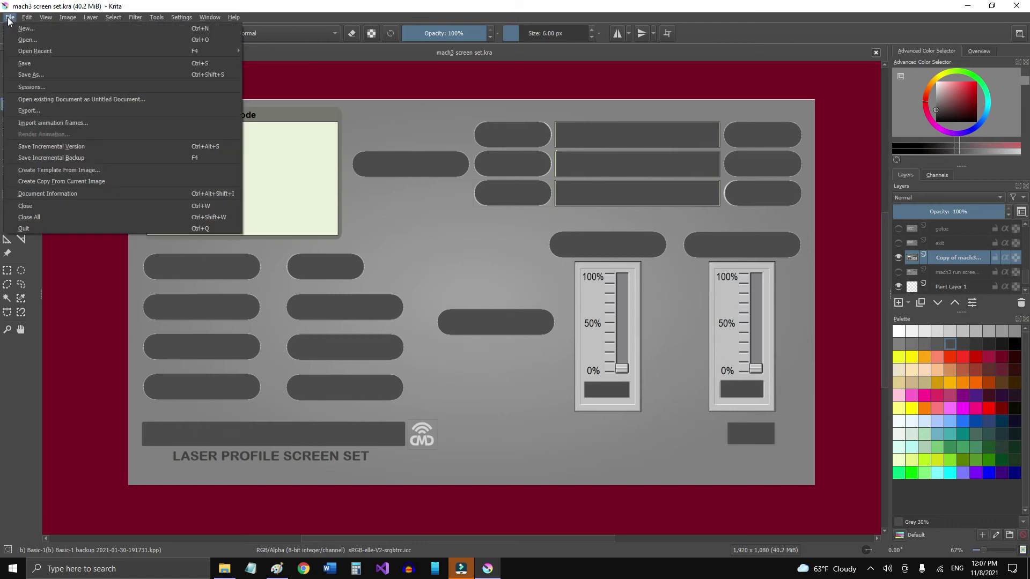
click(22, 111)
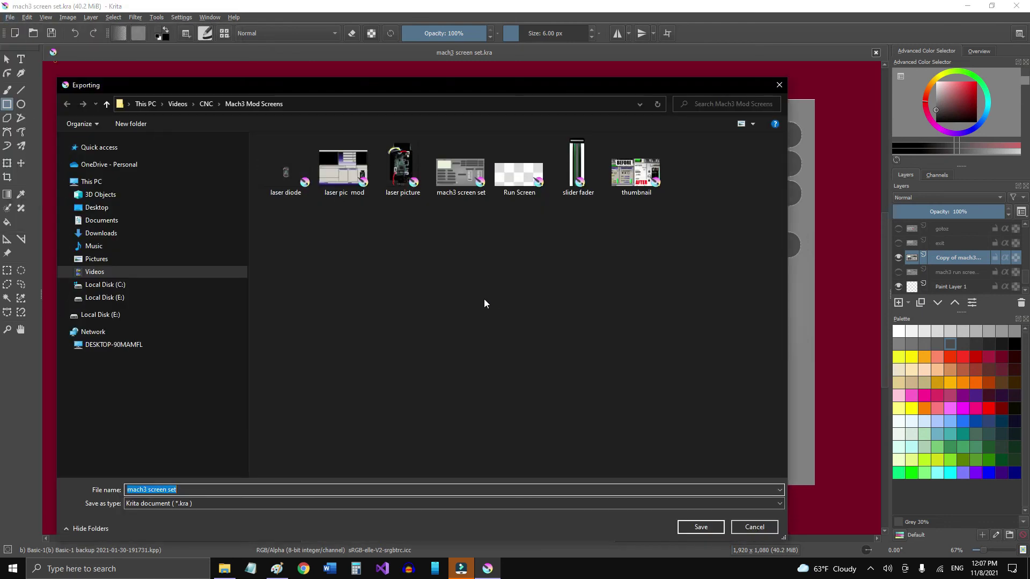
click(123, 123)
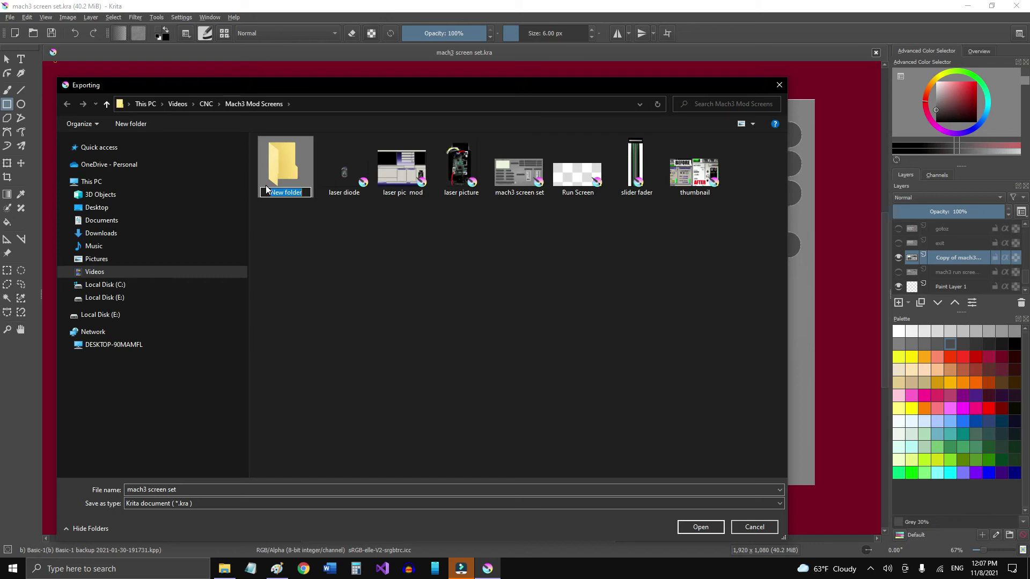
text(Screen set images)
key(Return)
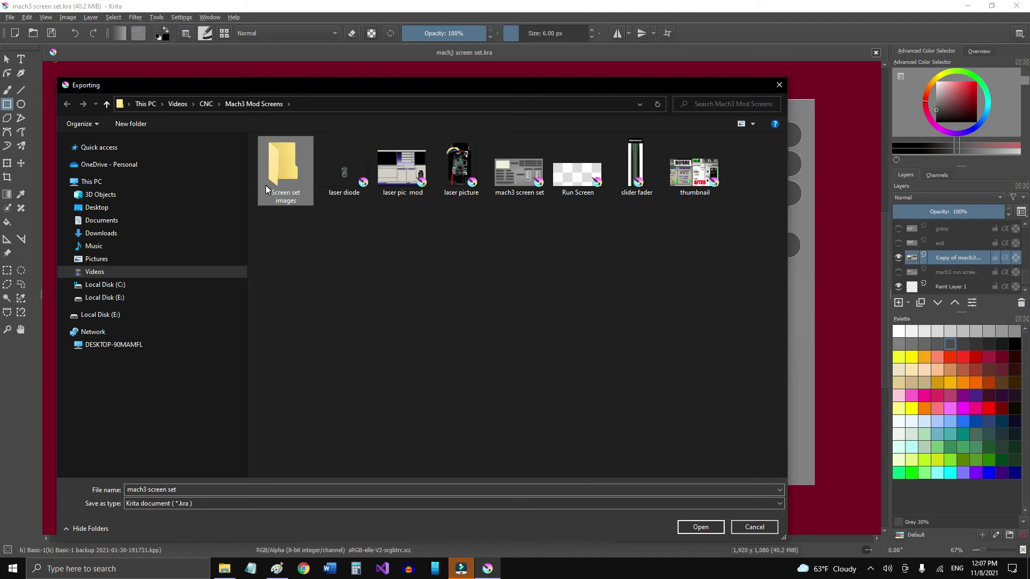
double_click(294, 163)
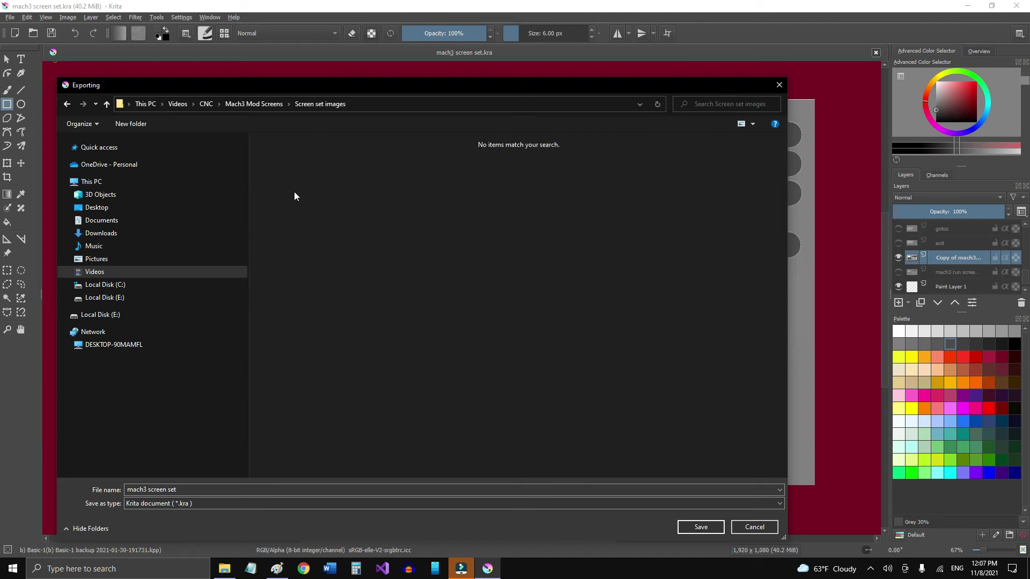
Step: Export the image under the file name "background" and hide the copied mach3 run screen layer
click(231, 490)
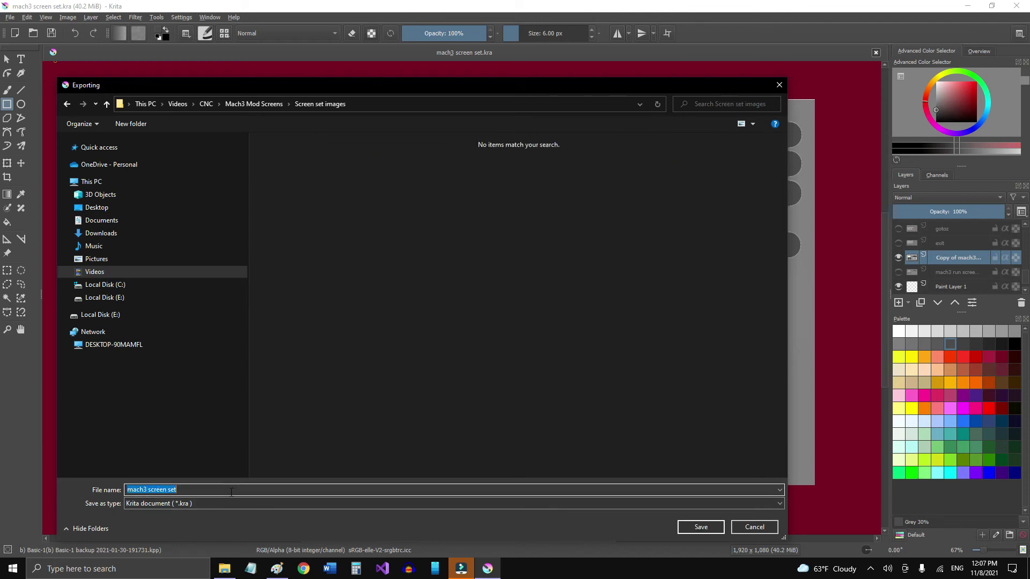
text(backgrow)
key(BackSpace)
text(und)
key(Return)
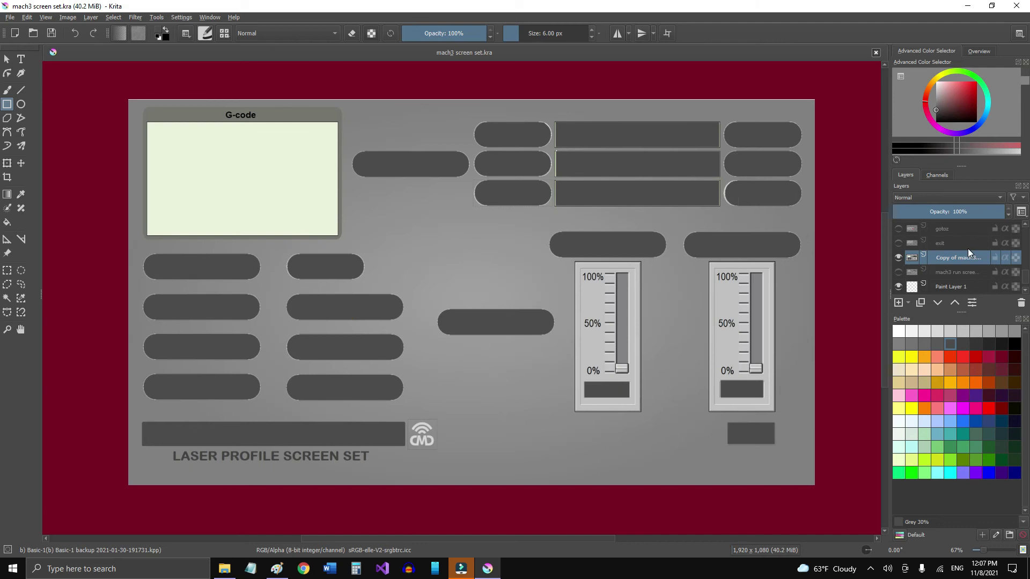
click(899, 258)
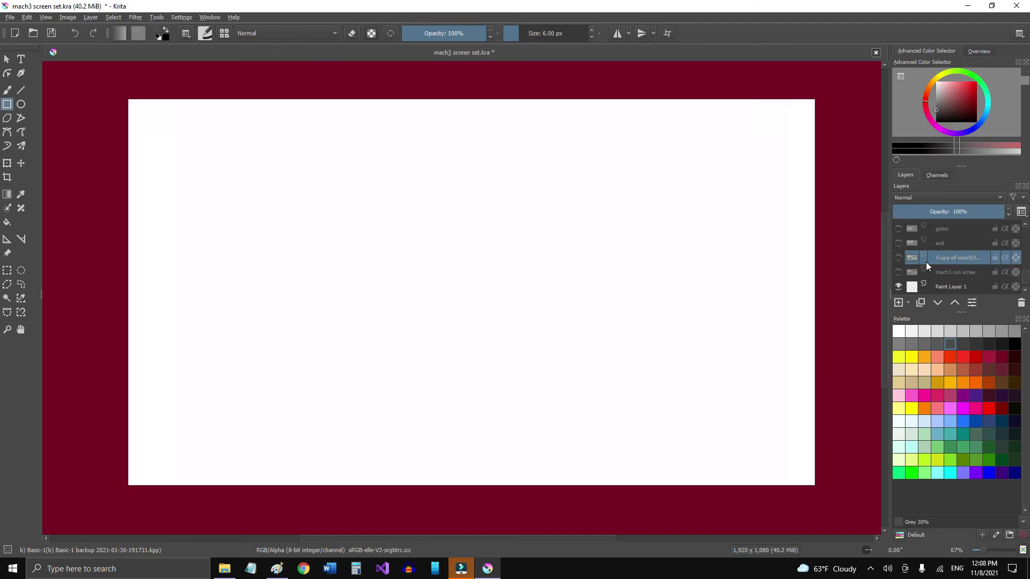
Step: Hide the Background layer and make the refallhome button layer visible on the transparent canvas
scroll(993, 255, down, 2)
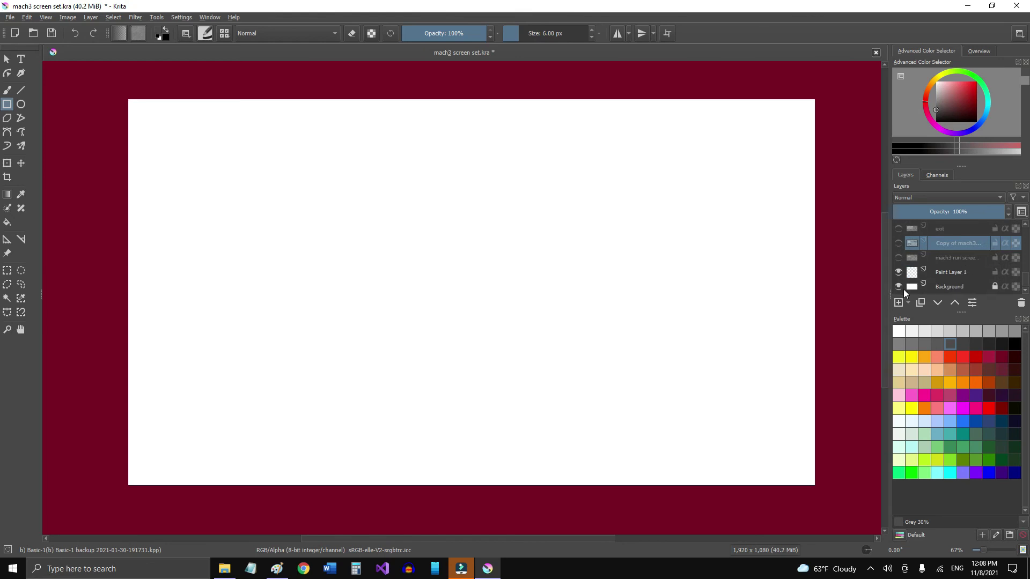
click(899, 286)
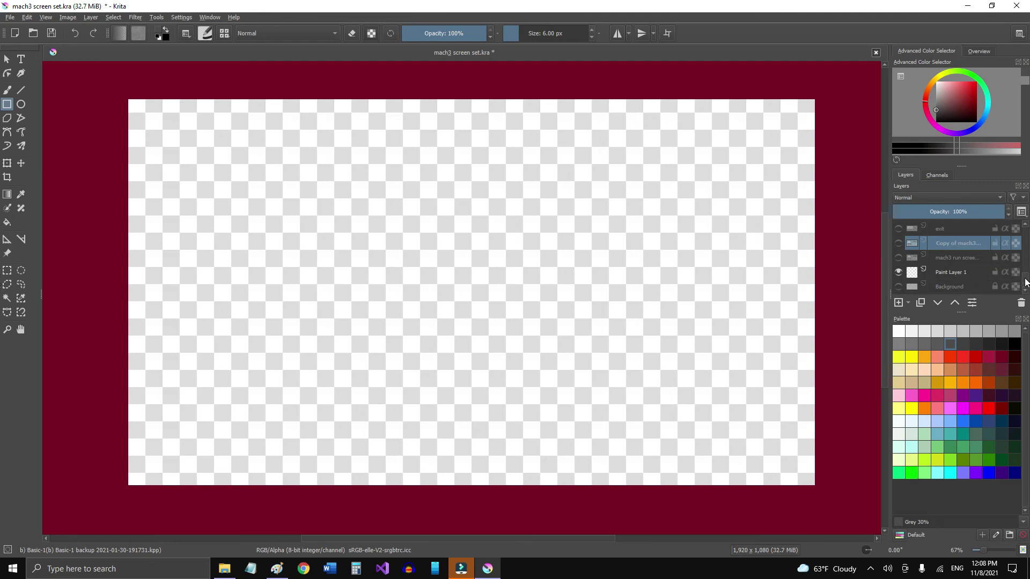
scroll(1027, 287, up, 10)
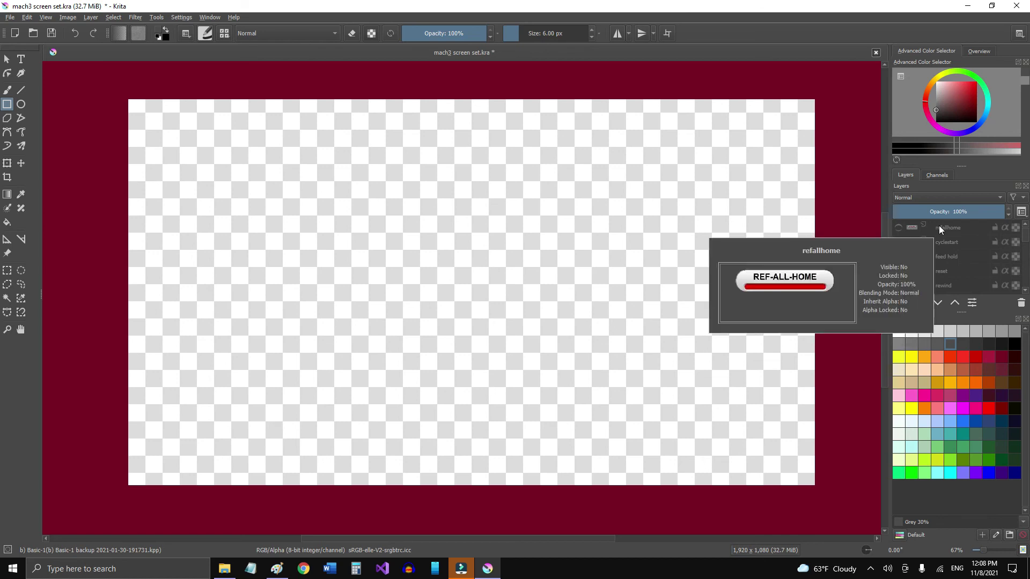
click(946, 227)
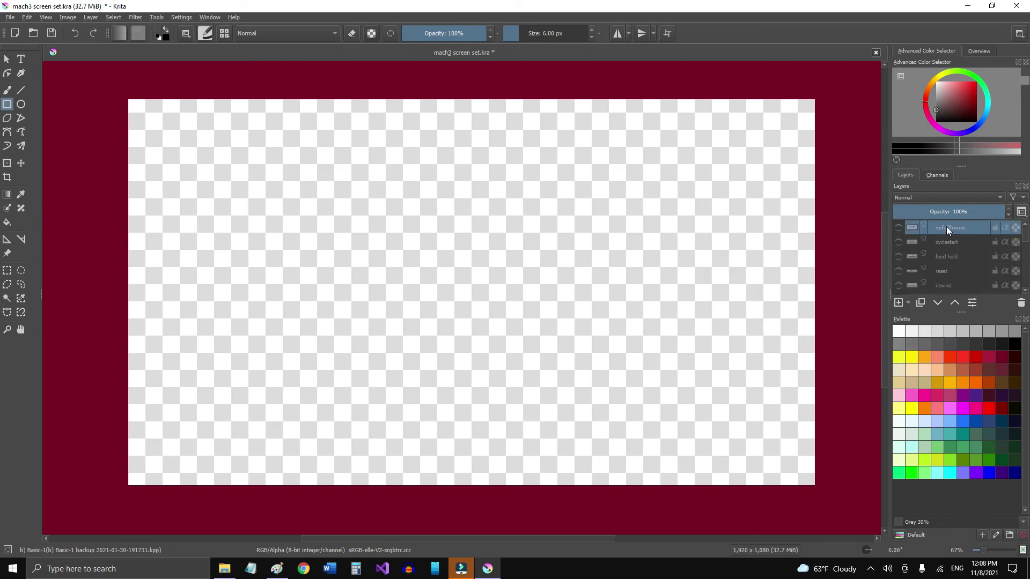
click(899, 226)
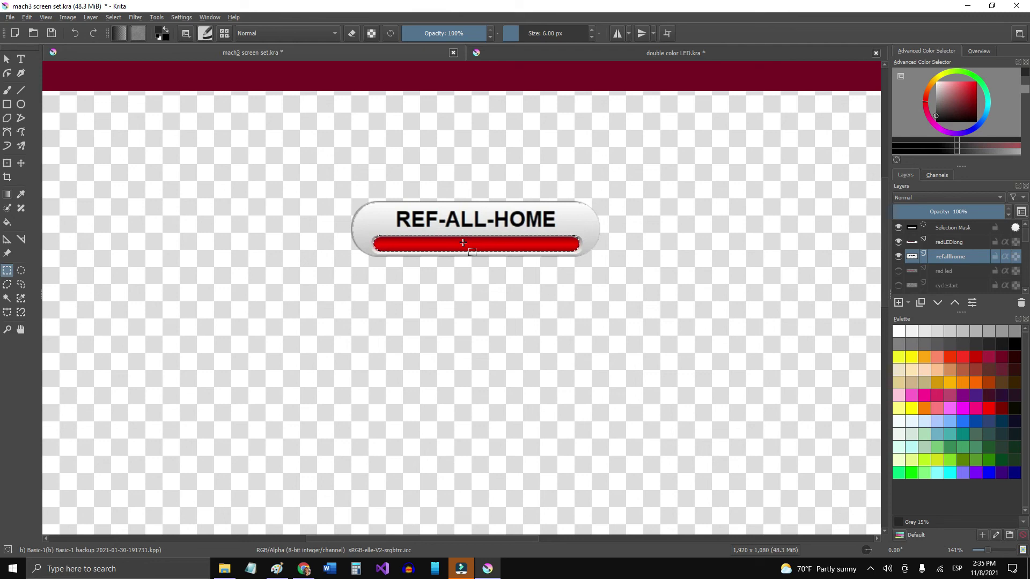
Step: Cut the selected LED strip from the refallhome layer to a new layer and name it "red LED lon"
right_click(445, 246)
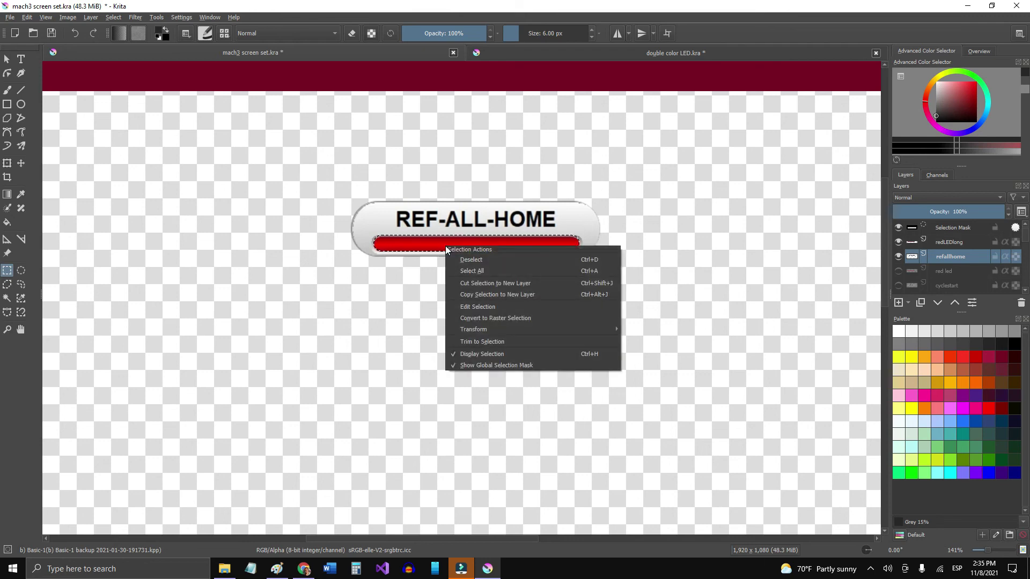
click(474, 285)
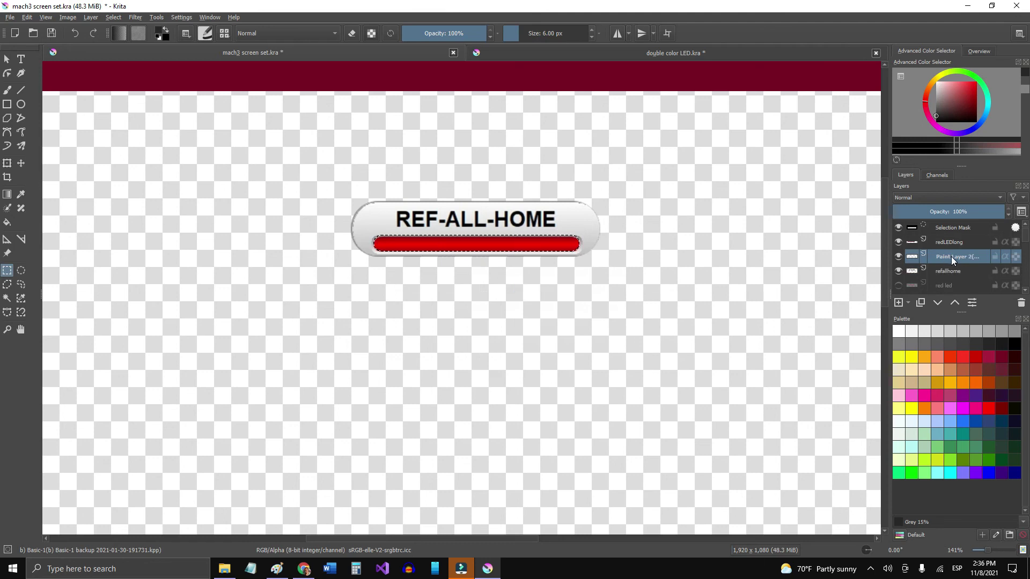
double_click(951, 256)
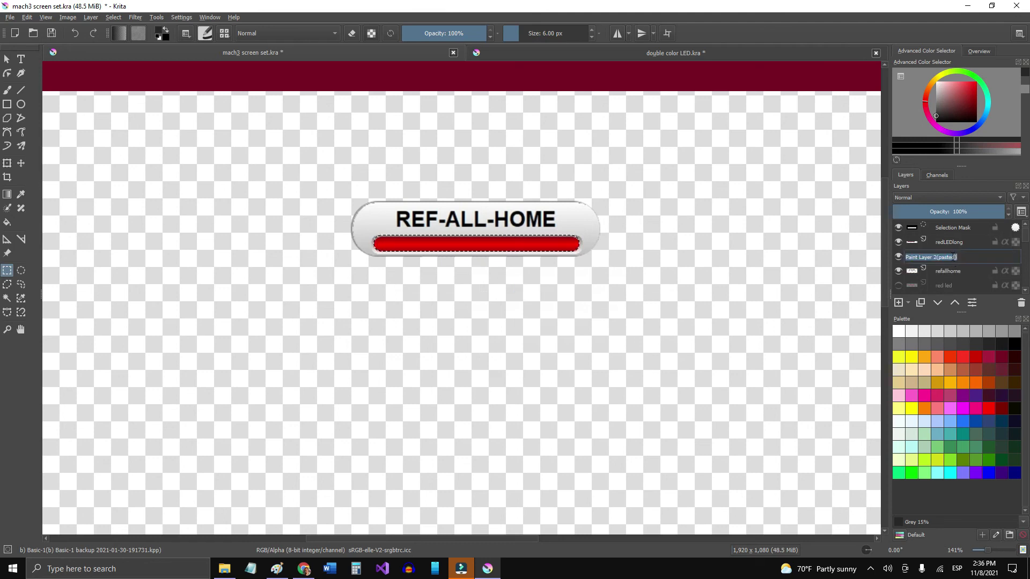
text(red)
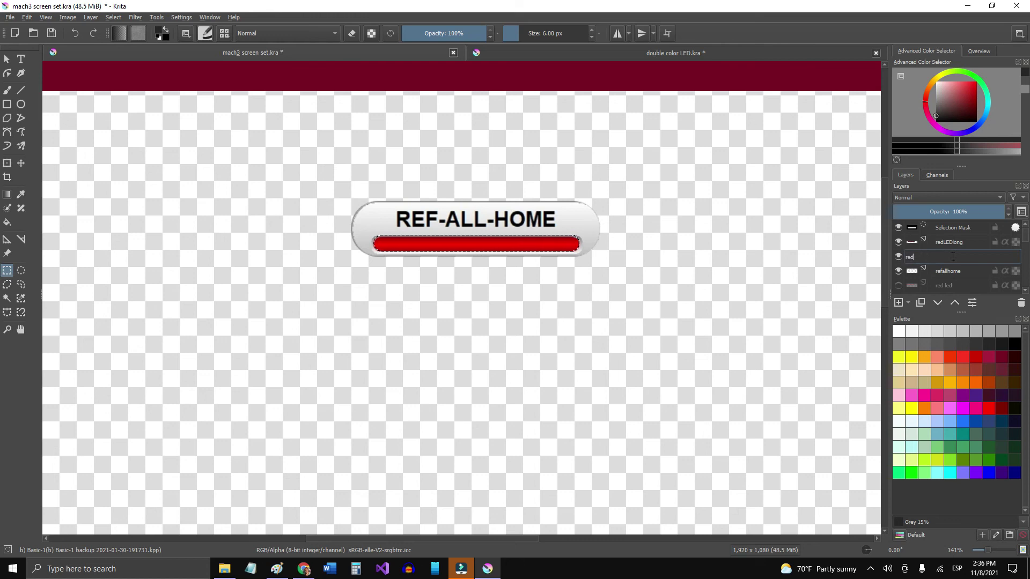
text( LED lon)
key(Return)
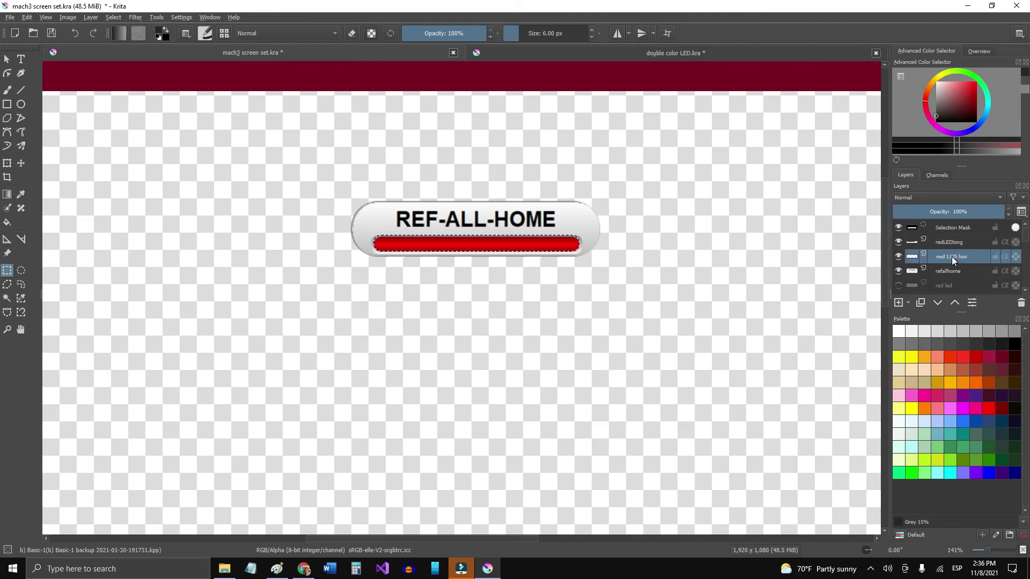
Step: Hide the "red LED lon" and redLEDlong layers and clear the selection around the button's LED slot
click(899, 256)
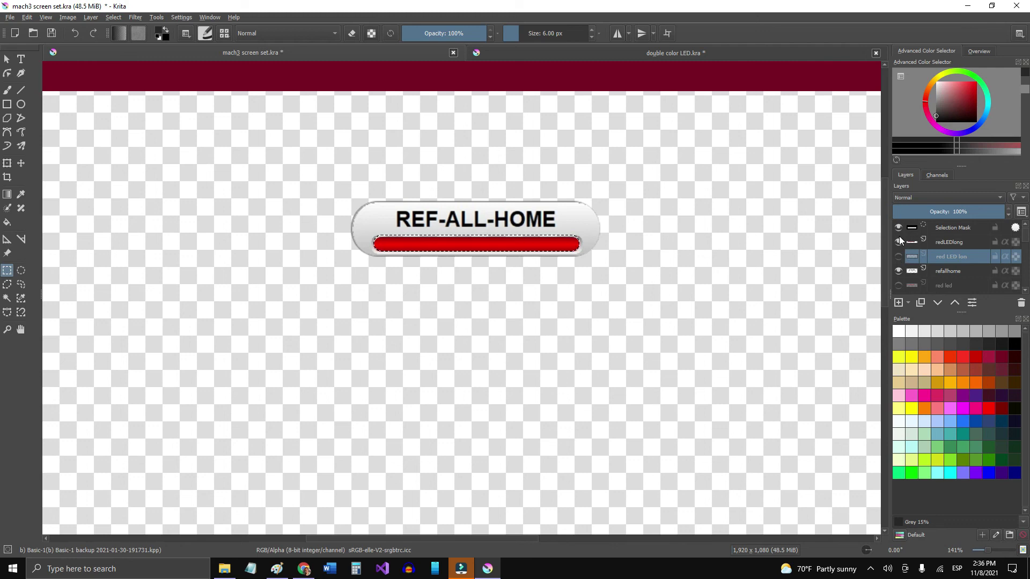
click(900, 237)
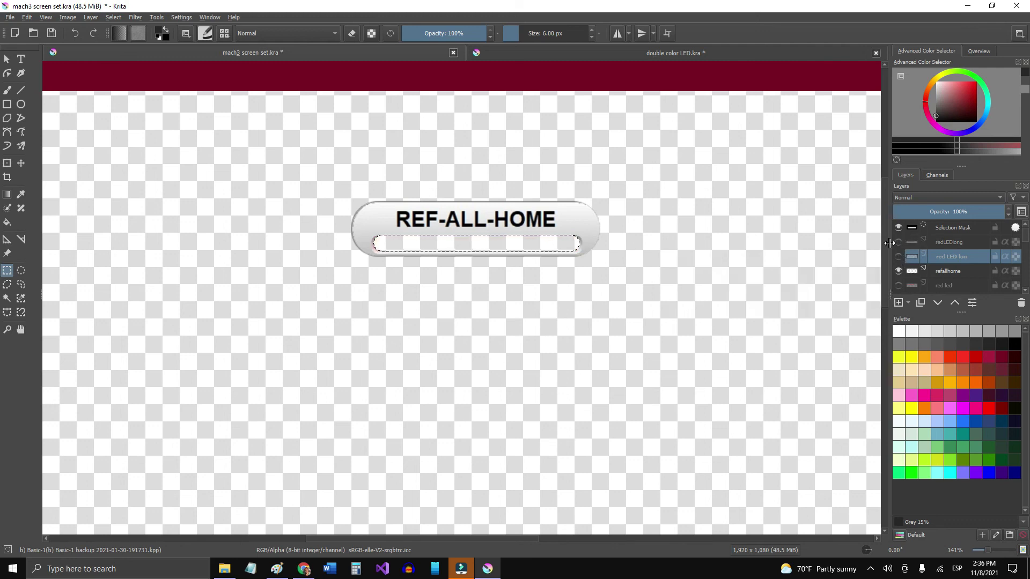
key(ctrl+shift+a)
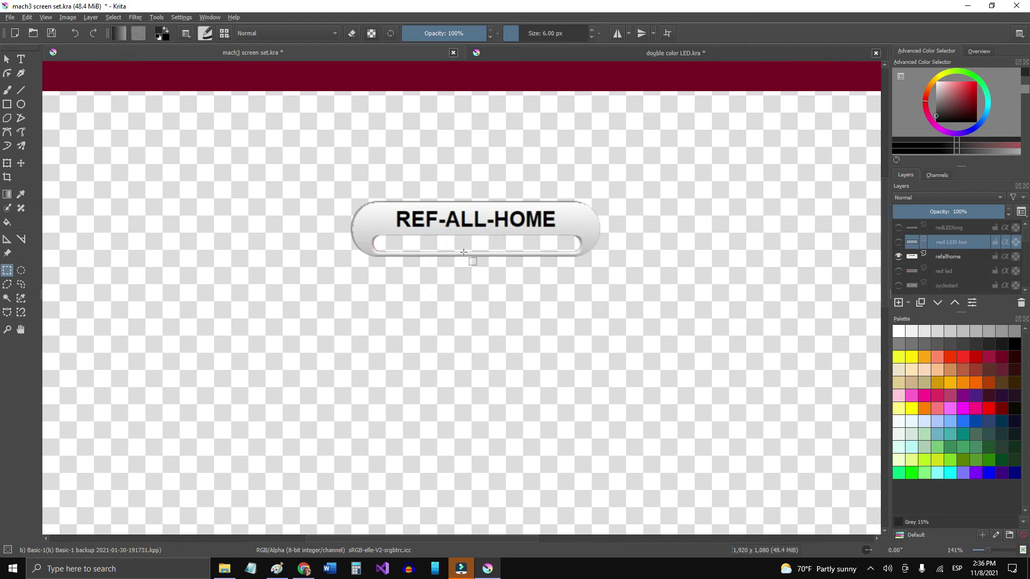
Step: Trim the image to the size of the refallhome layer
drag(269, 207, 501, 279)
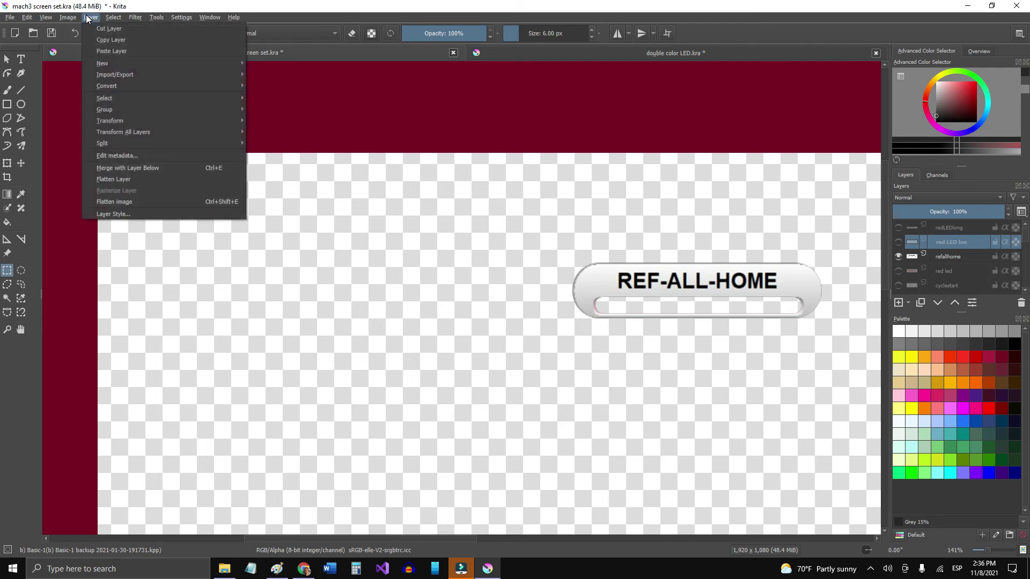
mouse_move(70, 19)
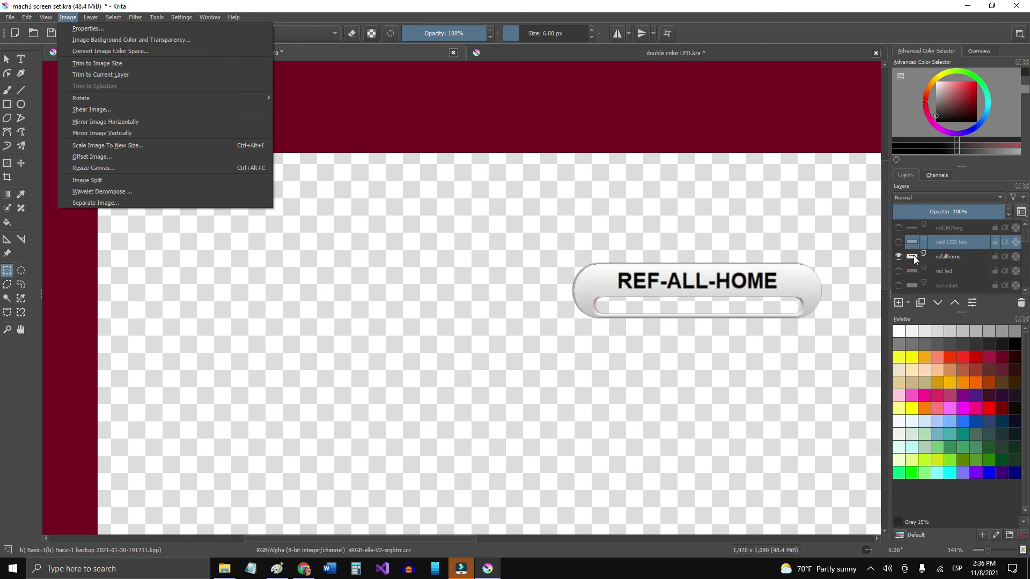
click(936, 255)
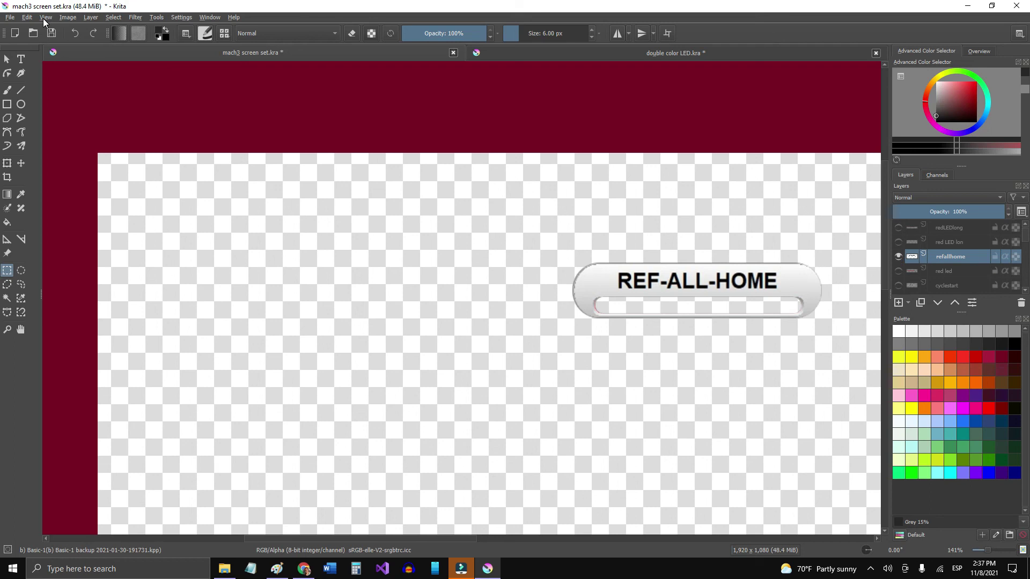
click(67, 17)
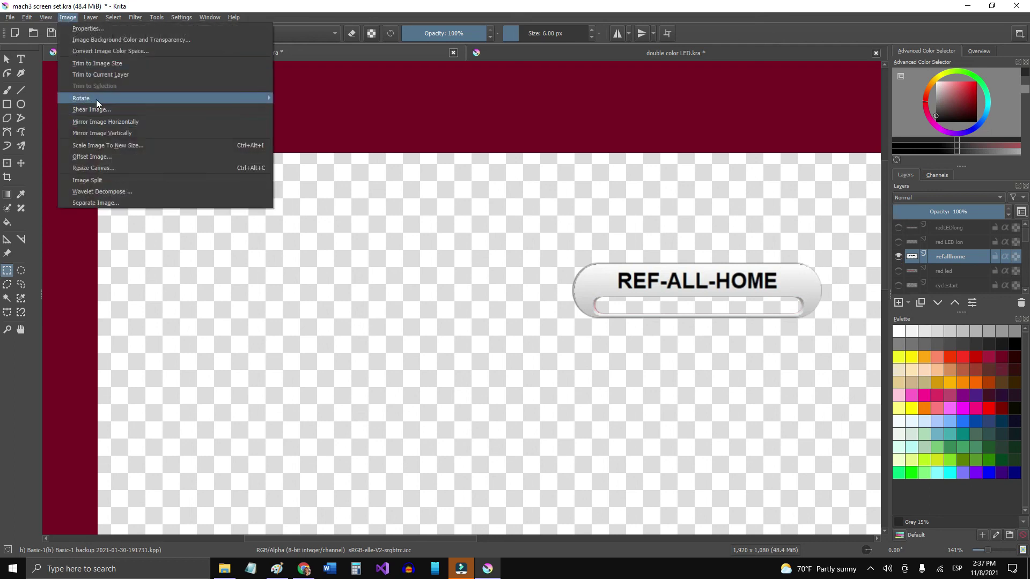
click(97, 76)
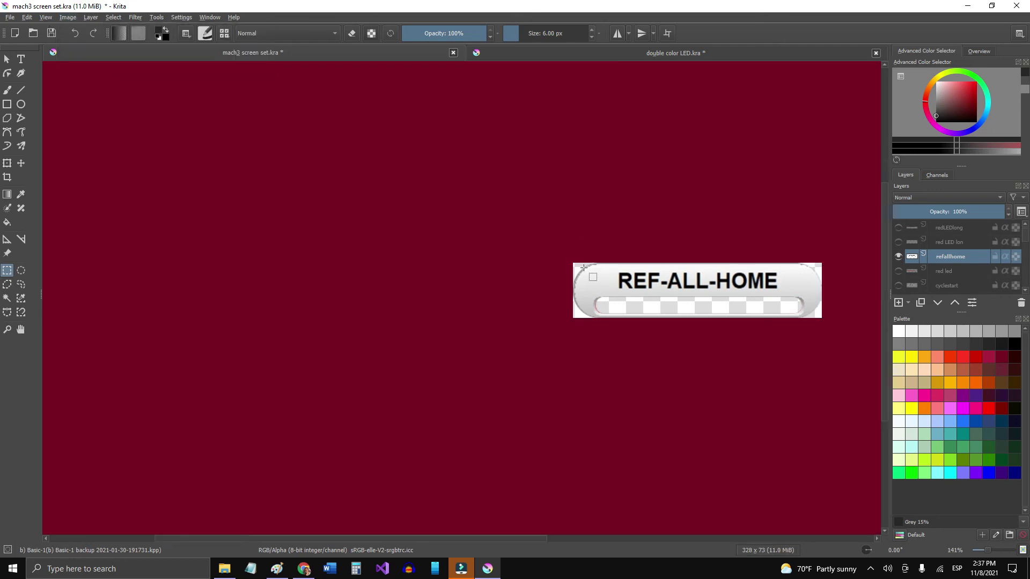
Step: Export the trimmed REF-ALL-HOME button as an image into the "Screen set images" folder
drag(714, 329, 343, 261)
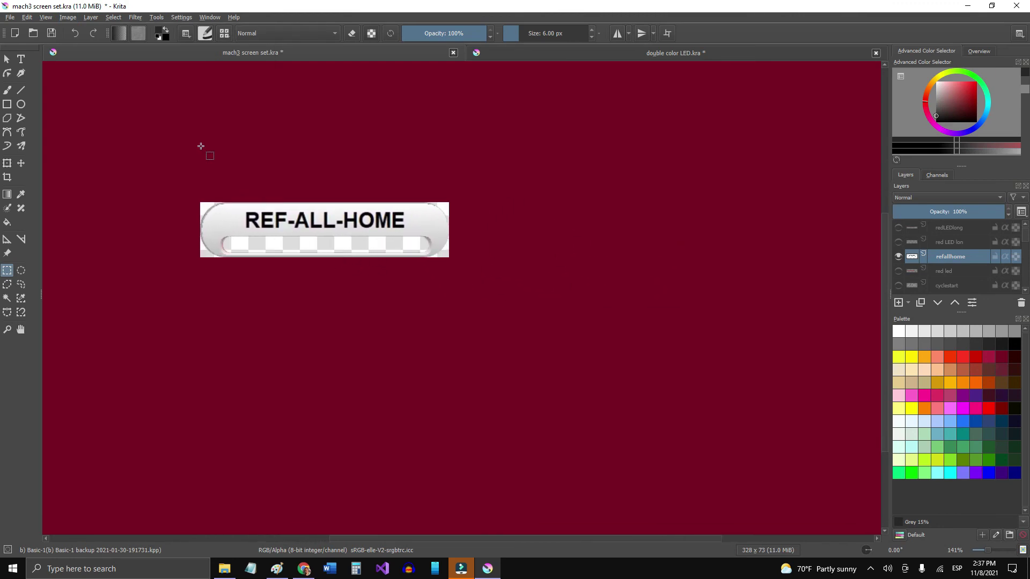
click(7, 18)
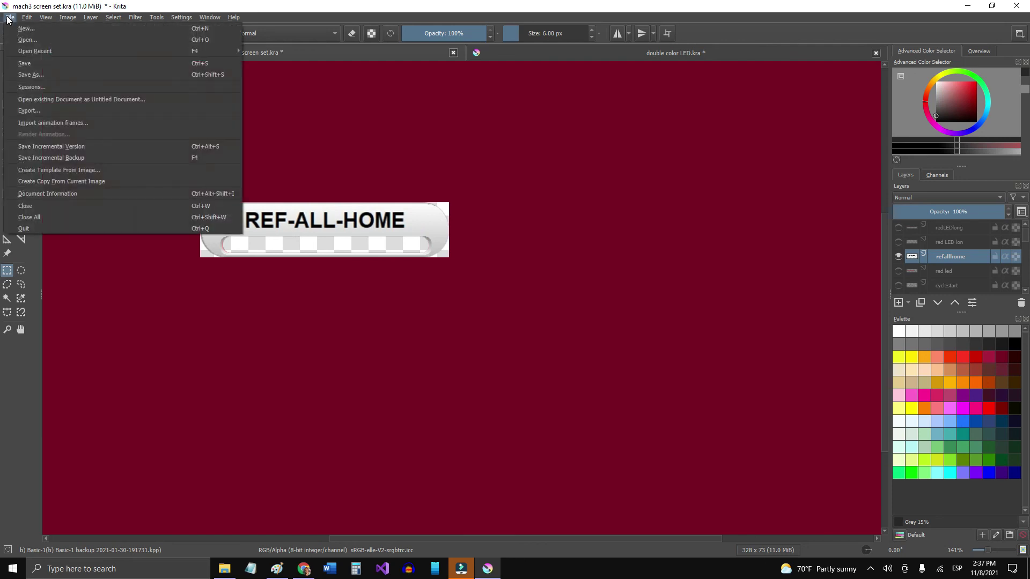
click(47, 108)
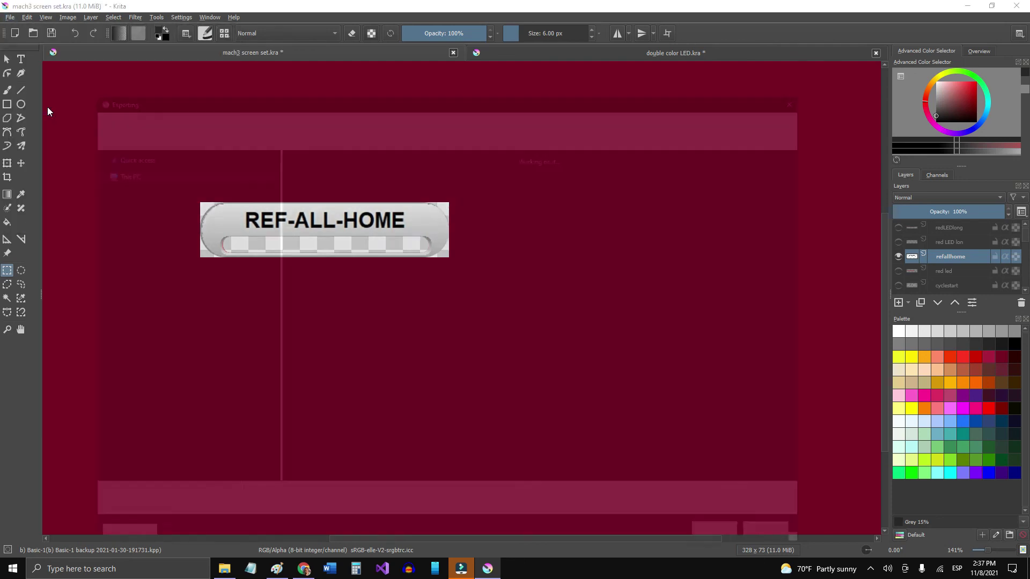
click(270, 516)
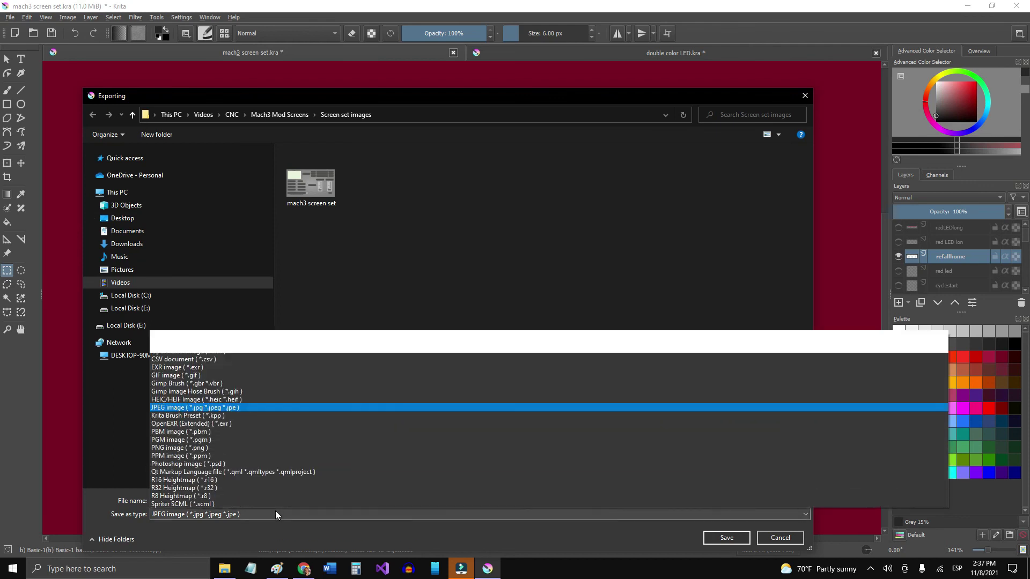
click(195, 402)
key(Return)
click(641, 424)
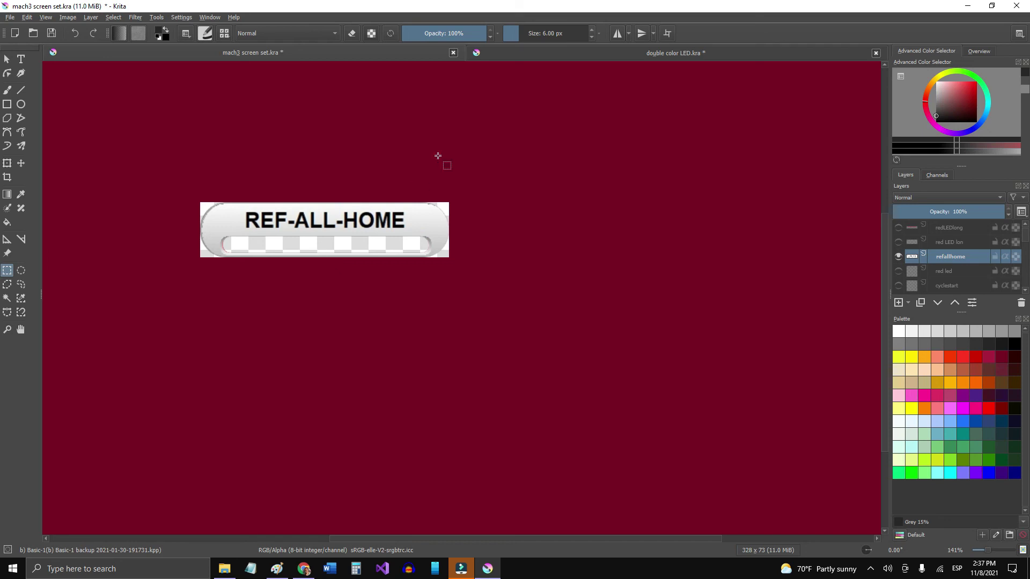
Step: Switch to the double color LED document and nudge its redLEDlong layer slightly with the Transform tool
click(540, 56)
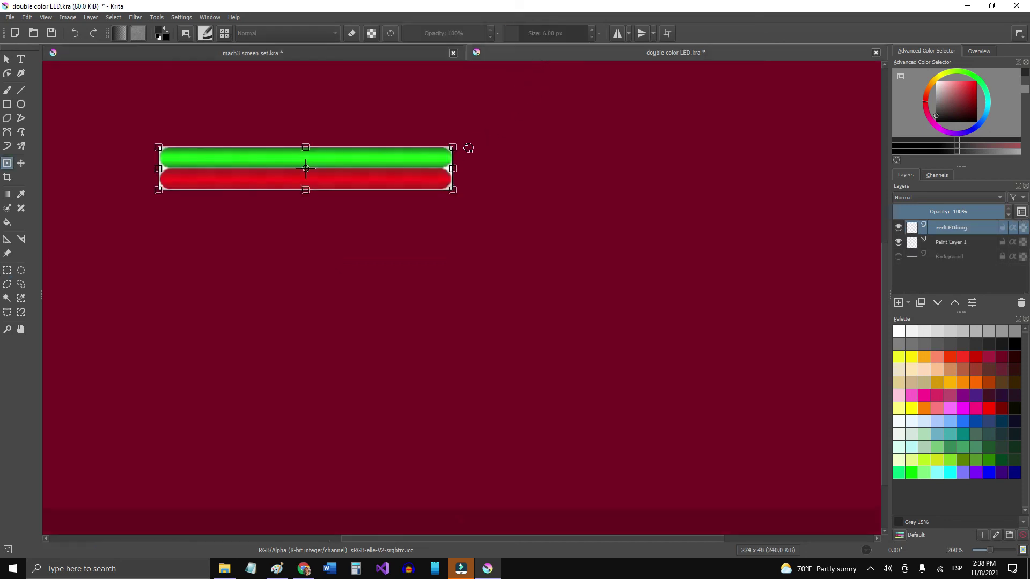
mouse_move(351, 166)
mouse_down()
mouse_move(501, 267)
mouse_move(510, 295)
mouse_move(424, 237)
mouse_move(351, 167)
mouse_up()
key(Return)
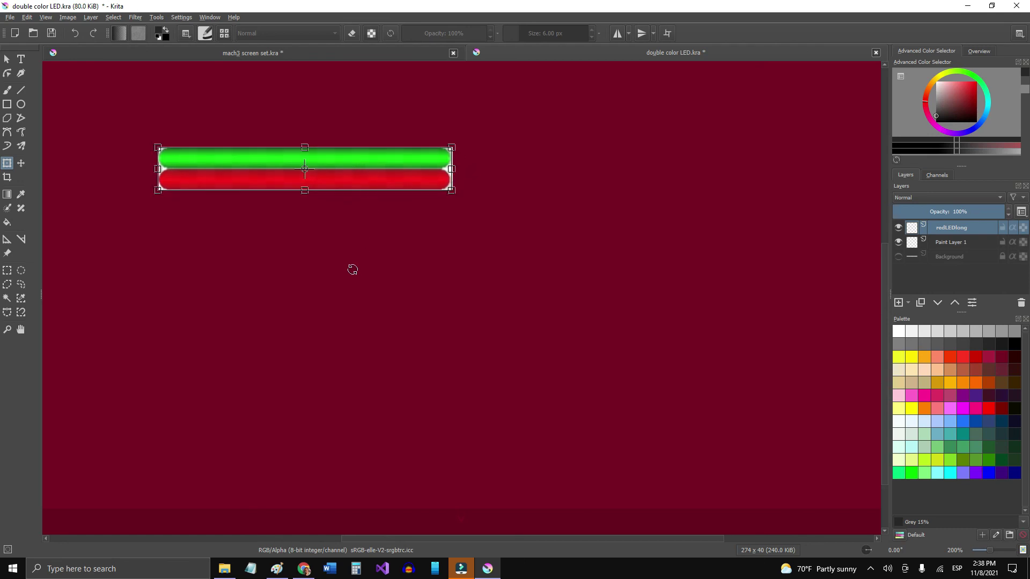